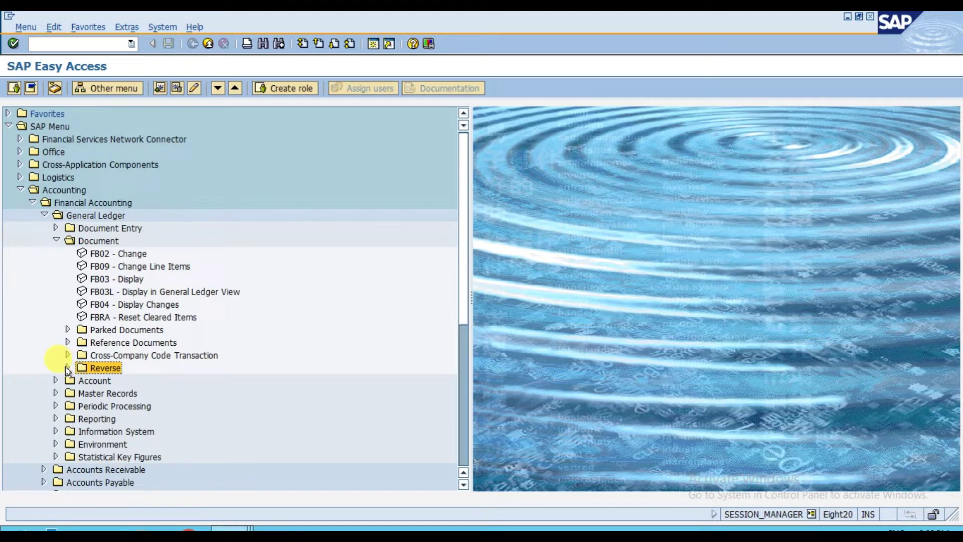
# Run FB08 Individual Reversal from the General Ledger Document > Reverse folder
pyautogui.click(68, 369)
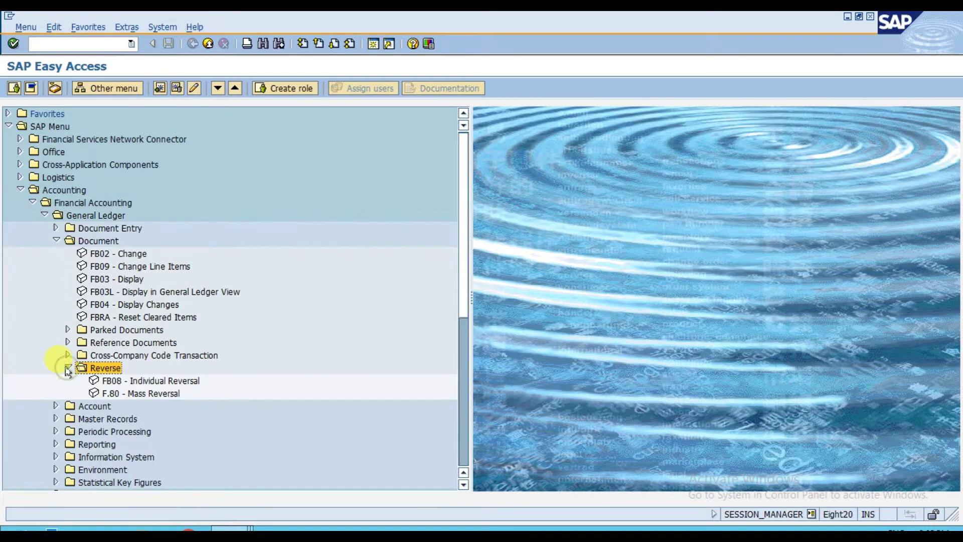
pyautogui.click(127, 382)
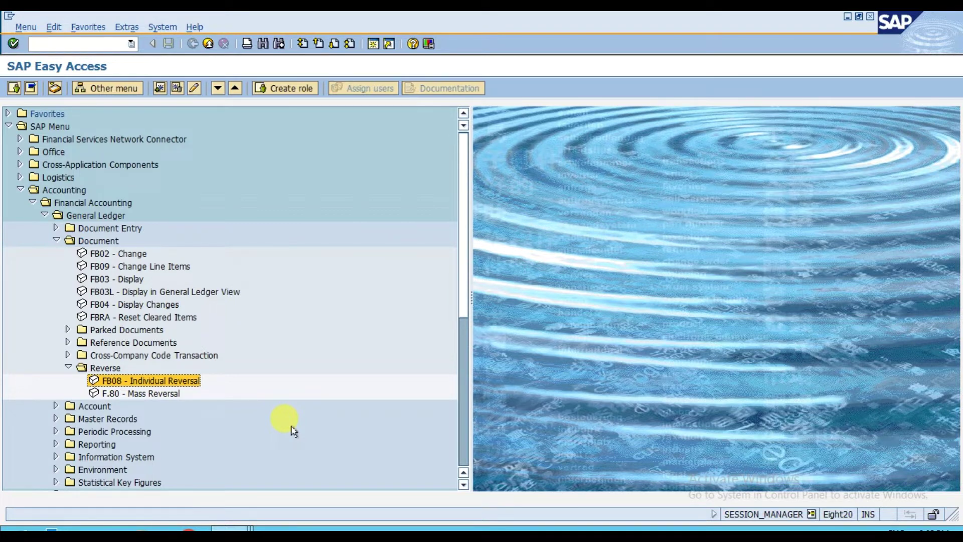
pyautogui.press('Return')
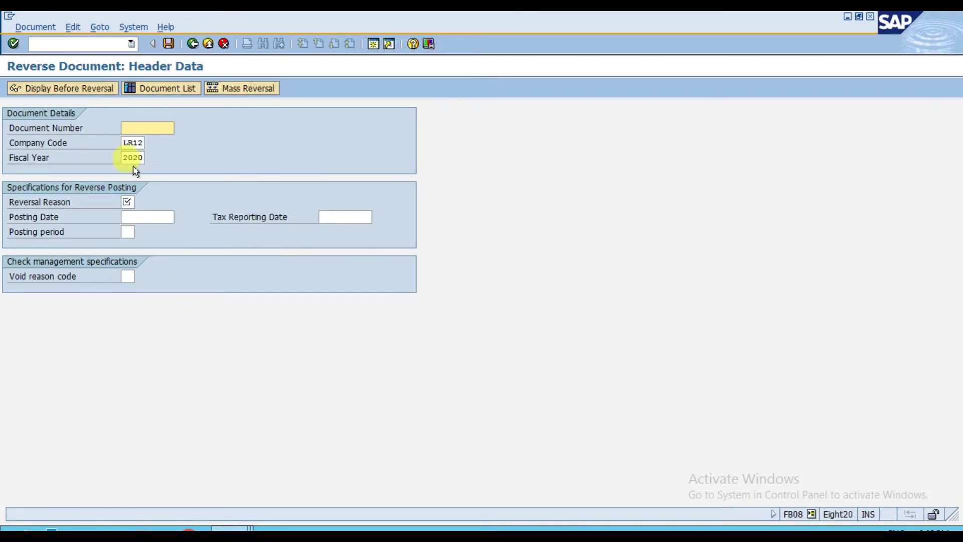
# Check the document number in the G/L line items window, then return to Reverse Document
pyautogui.click(146, 127)
pyautogui.click(231, 528)
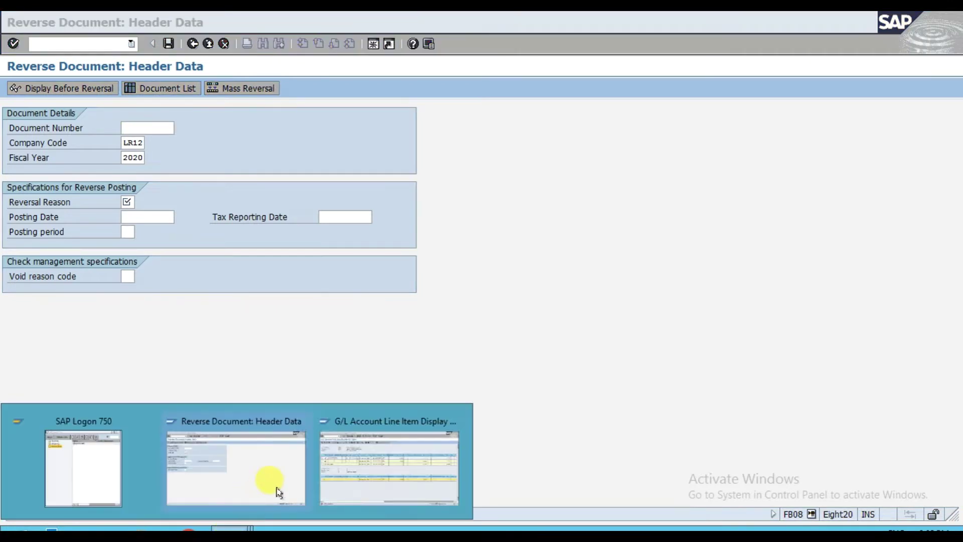
pyautogui.click(345, 471)
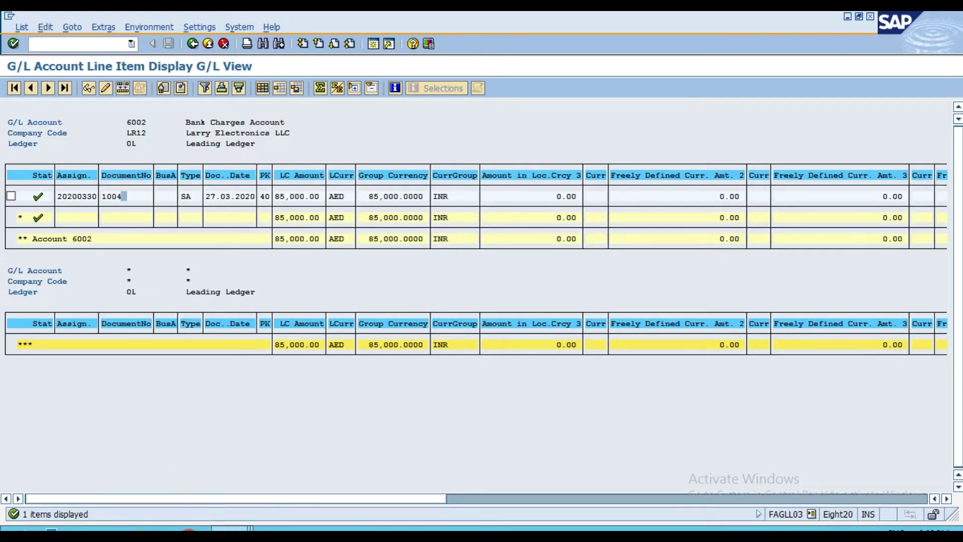
pyautogui.click(230, 528)
pyautogui.click(223, 479)
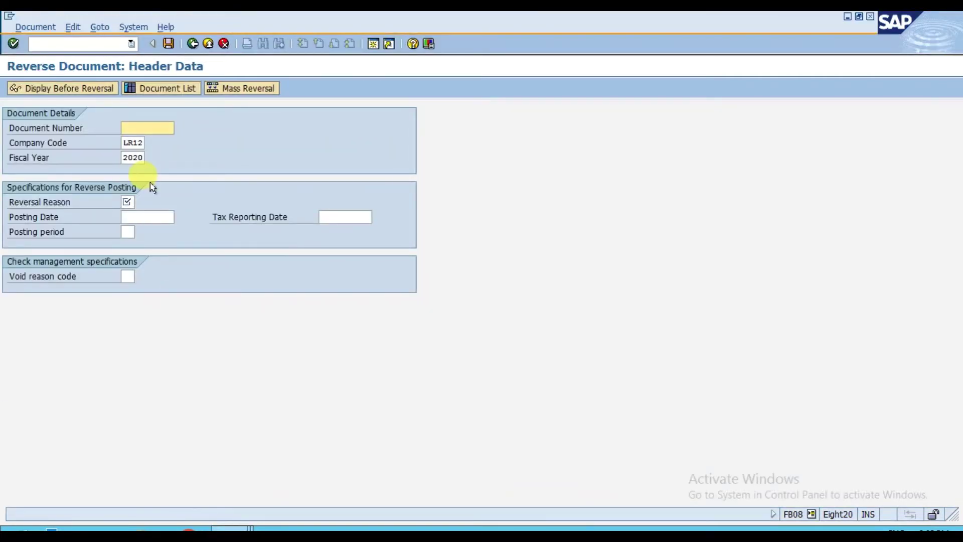
# Enter document 1004 with company code LR12 and fiscal year 2020, and list reversal reasons
pyautogui.write('100')
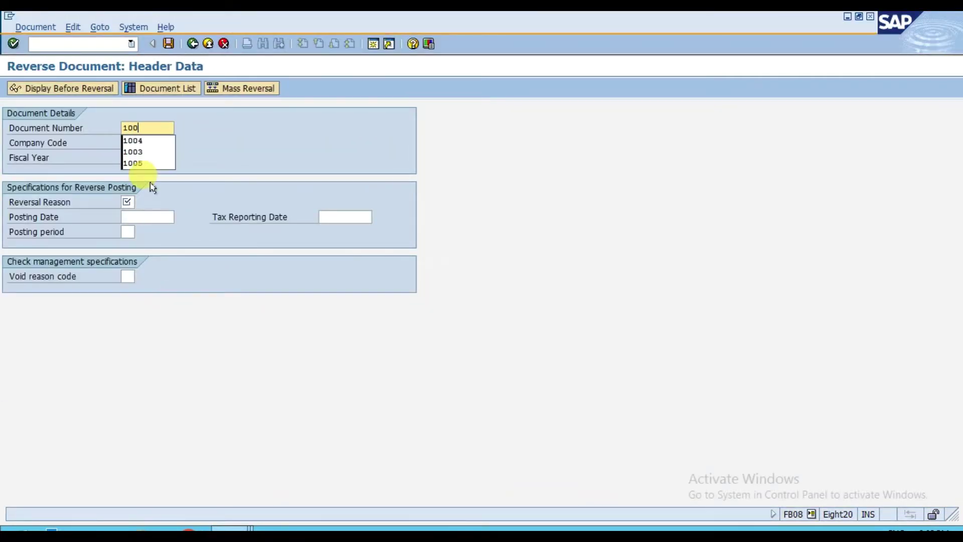
pyautogui.write('4')
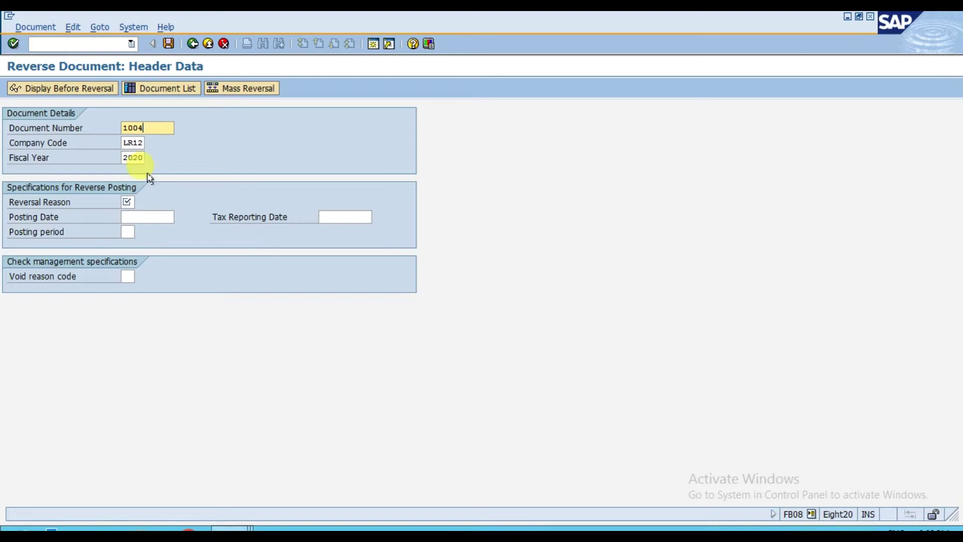
pyautogui.click(133, 143)
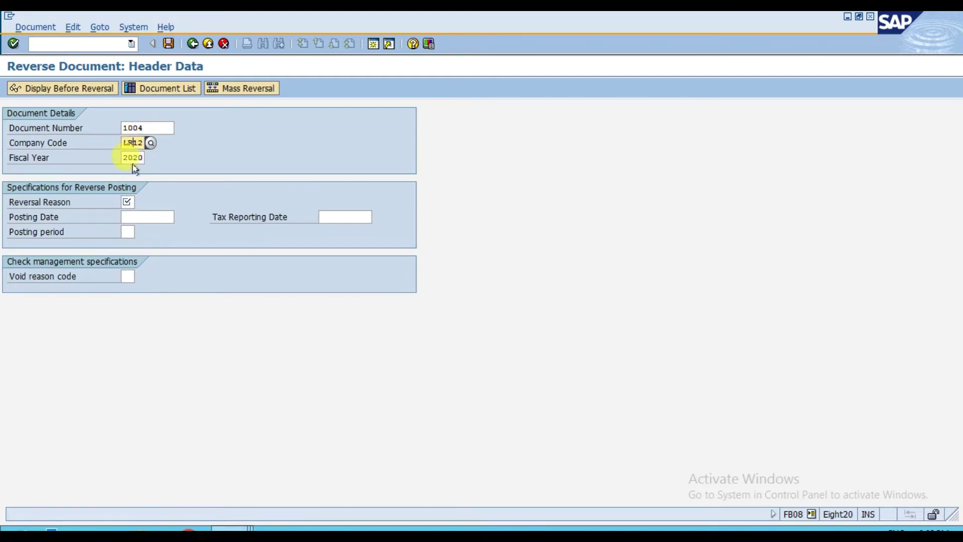
pyautogui.click(136, 159)
pyautogui.click(130, 202)
pyautogui.click(141, 202)
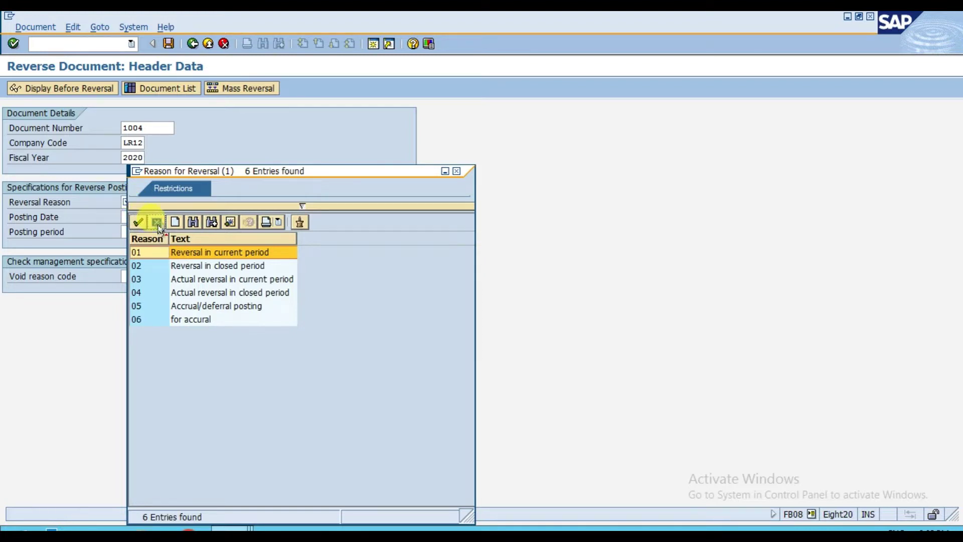
# Set reversal reason 01 (Reversal in current period) and posting date 30.03.2020
pyautogui.click(153, 223)
pyautogui.click(146, 218)
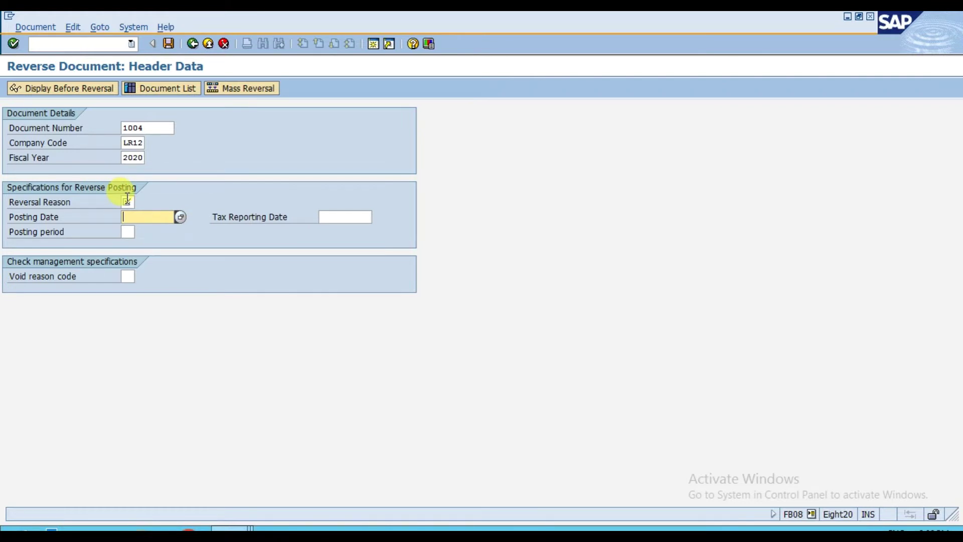
pyautogui.click(127, 200)
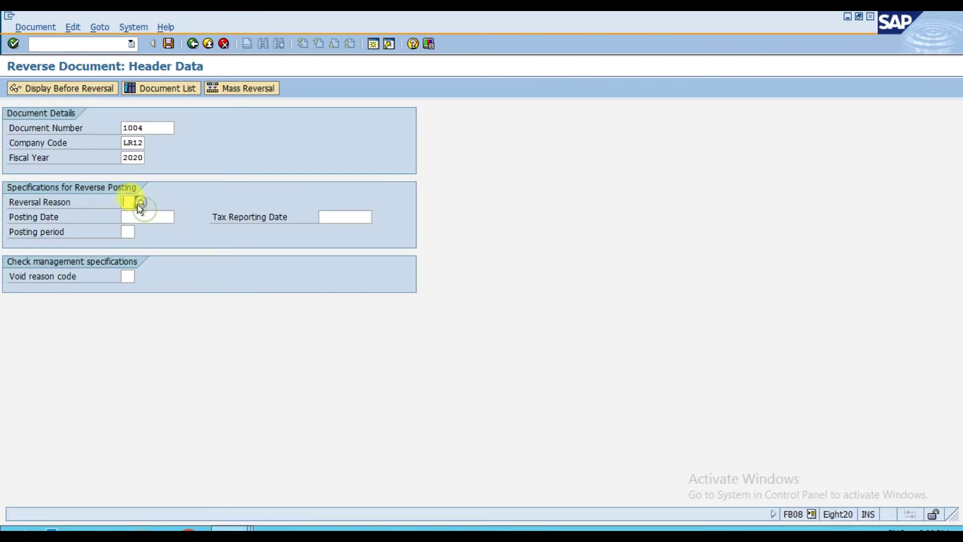
pyautogui.click(129, 201)
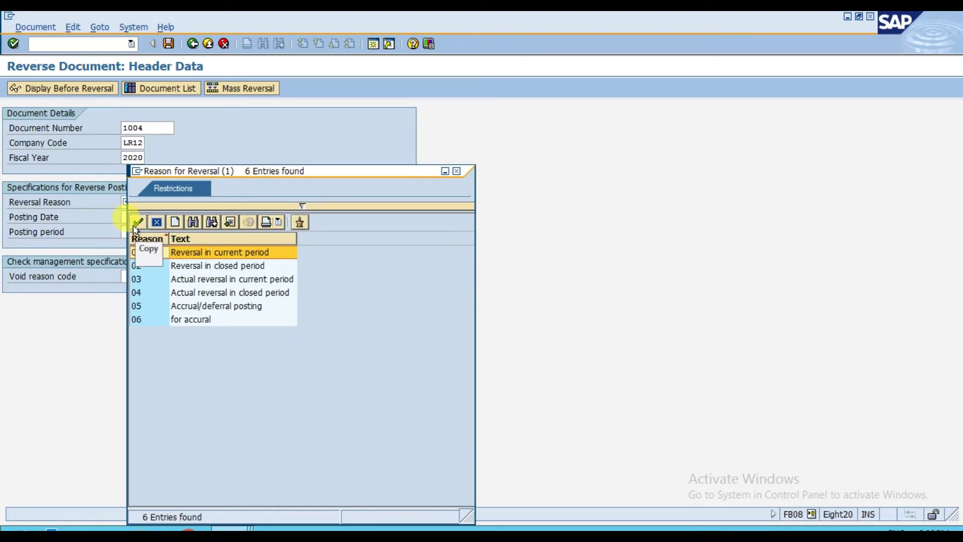
pyautogui.click(135, 226)
pyautogui.click(141, 219)
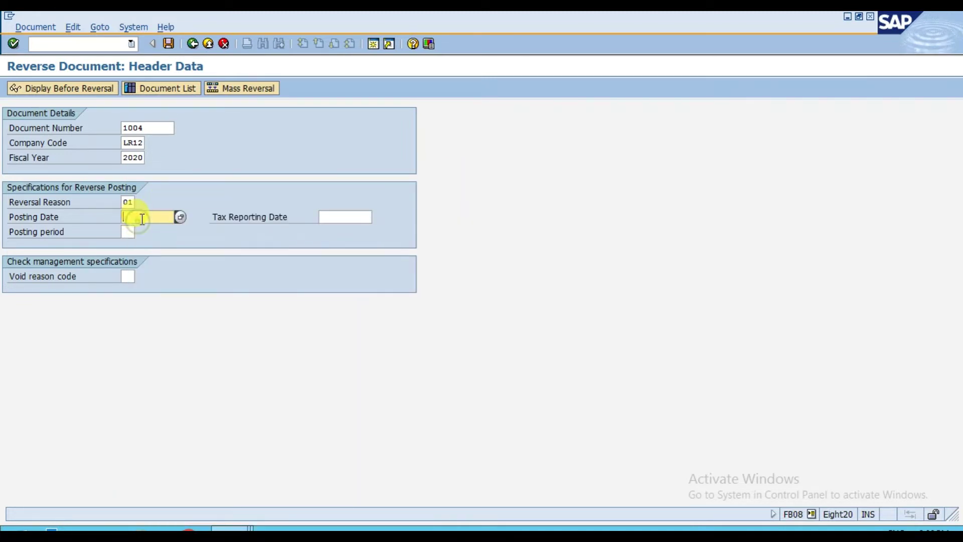
pyautogui.write('30.03.2020')
pyautogui.click(157, 128)
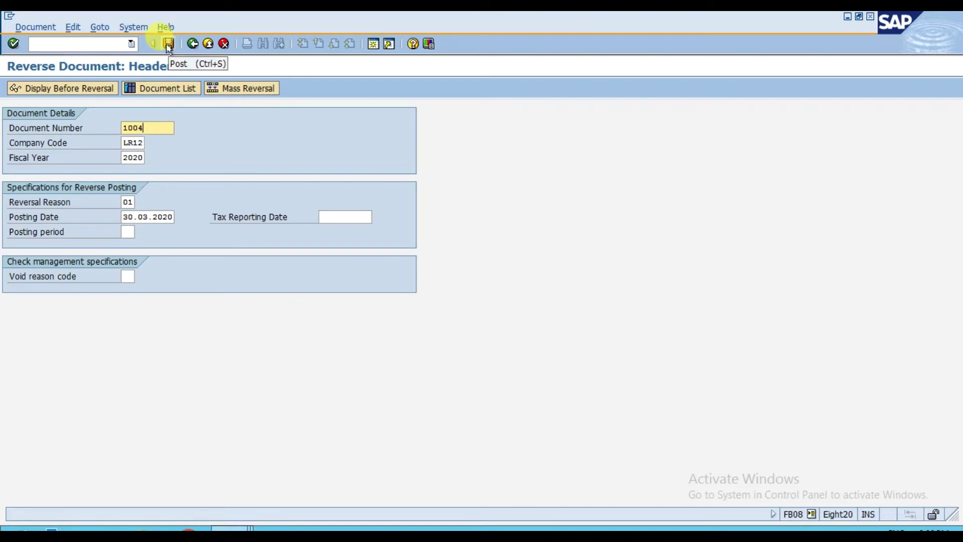
pyautogui.click(63, 89)
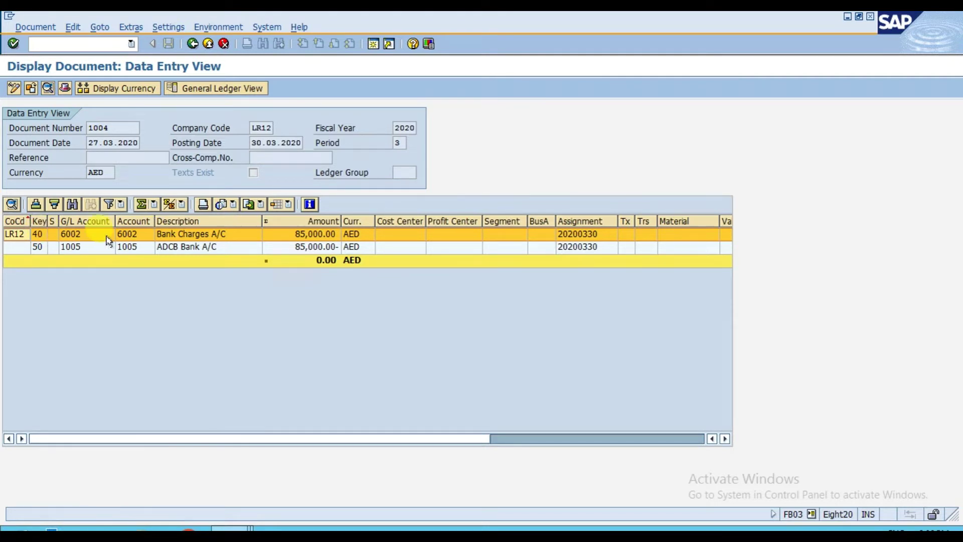
pyautogui.click(135, 255)
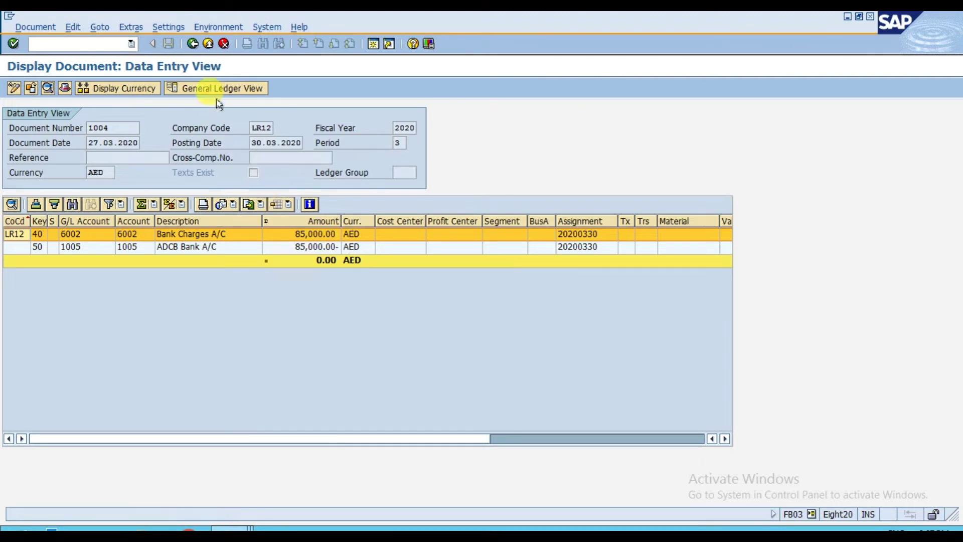
pyautogui.click(193, 44)
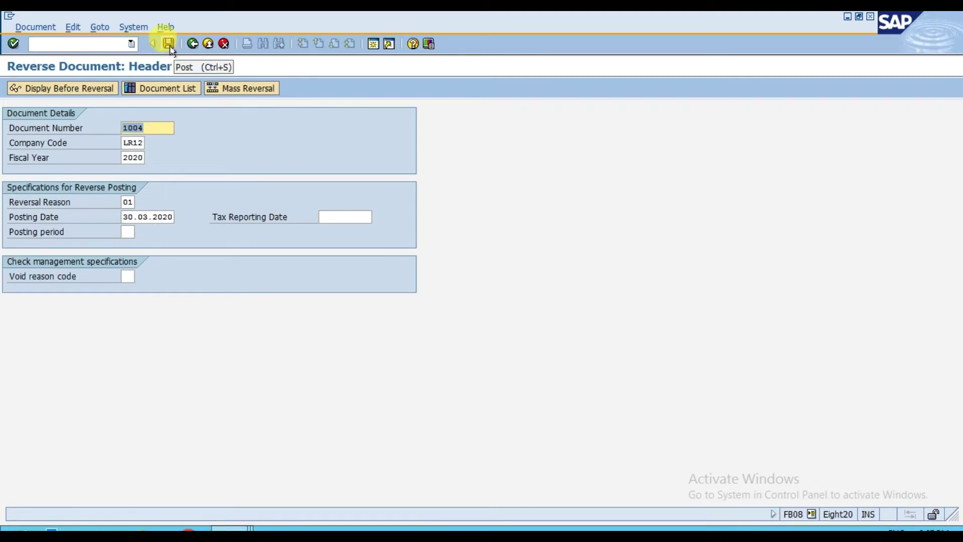
# Post the reversal as document 1005 and refresh the account 6002 line item list
pyautogui.click(169, 45)
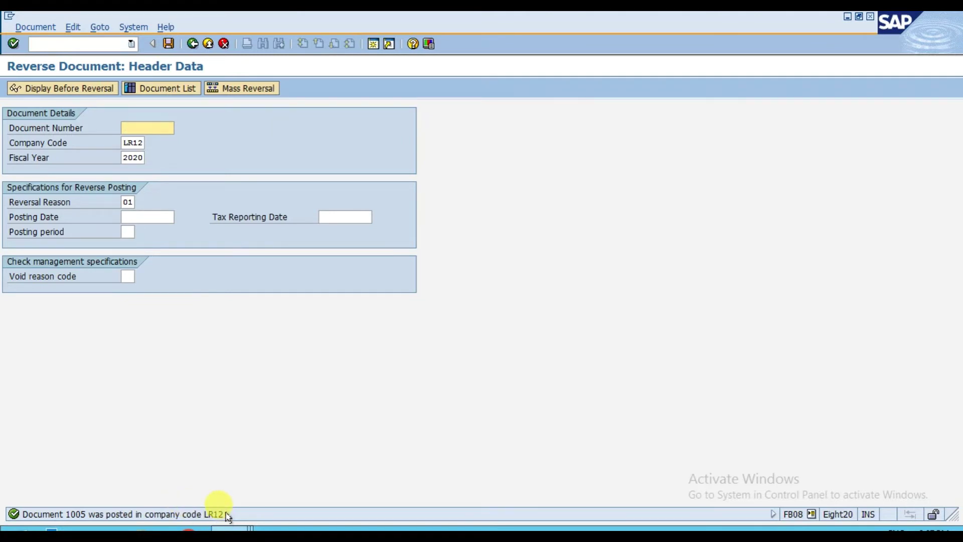
pyautogui.click(231, 529)
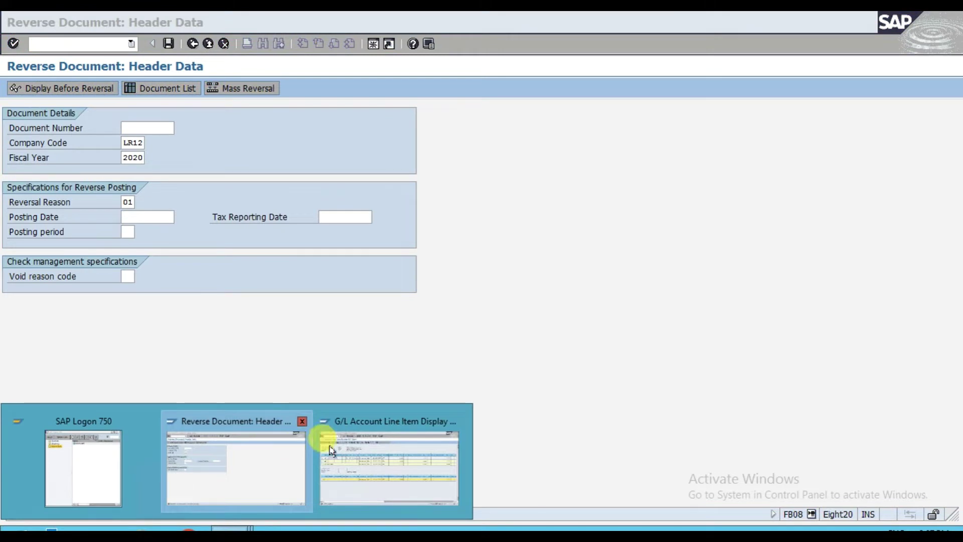
pyautogui.click(351, 453)
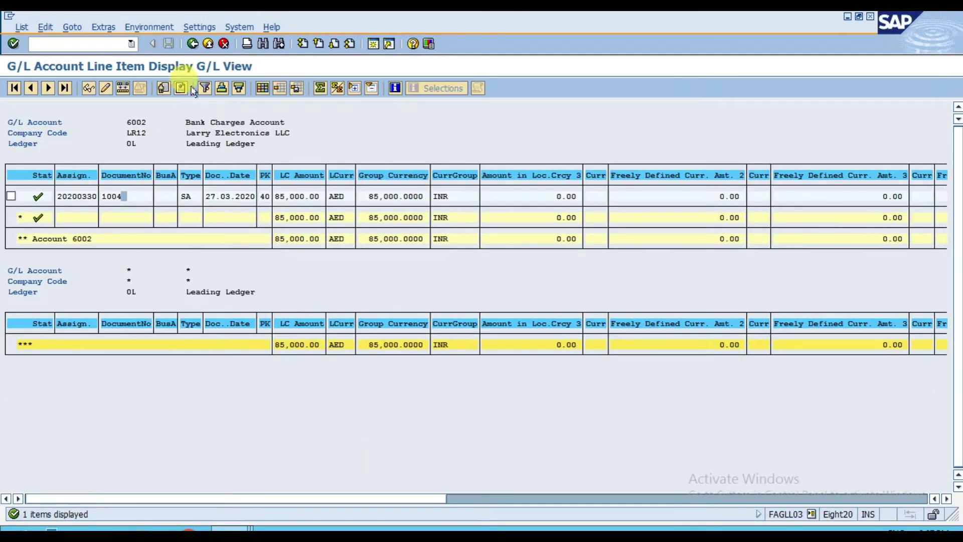
pyautogui.click(22, 27)
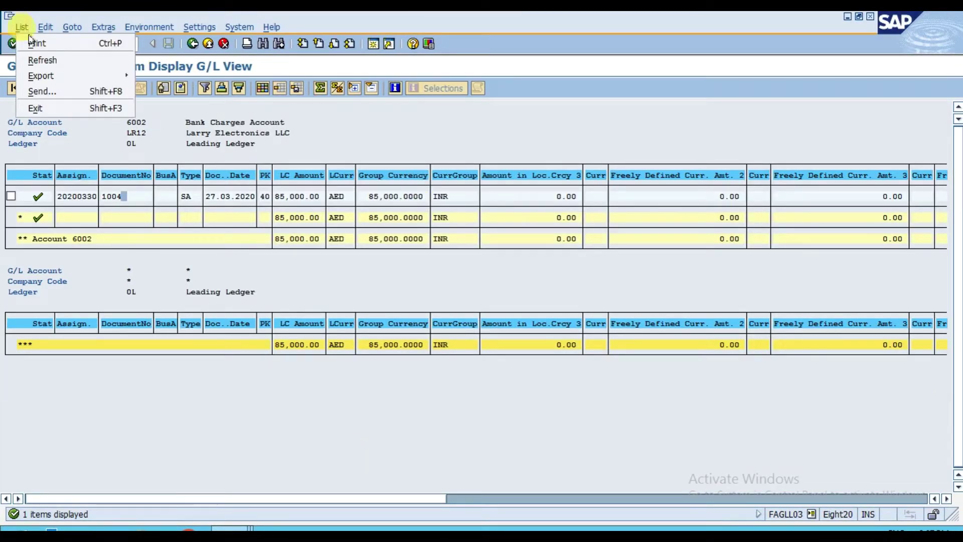
pyautogui.click(44, 61)
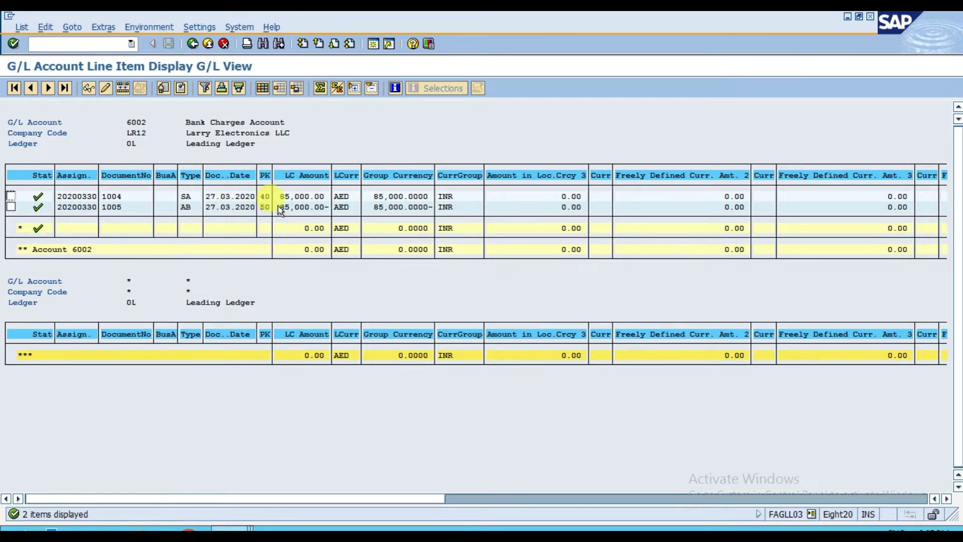
# Review the 85,000.00- reversal amount in row 1005, then return to the Reverse Document window
pyautogui.moveTo(316, 209); pyautogui.dragTo(317, 207)
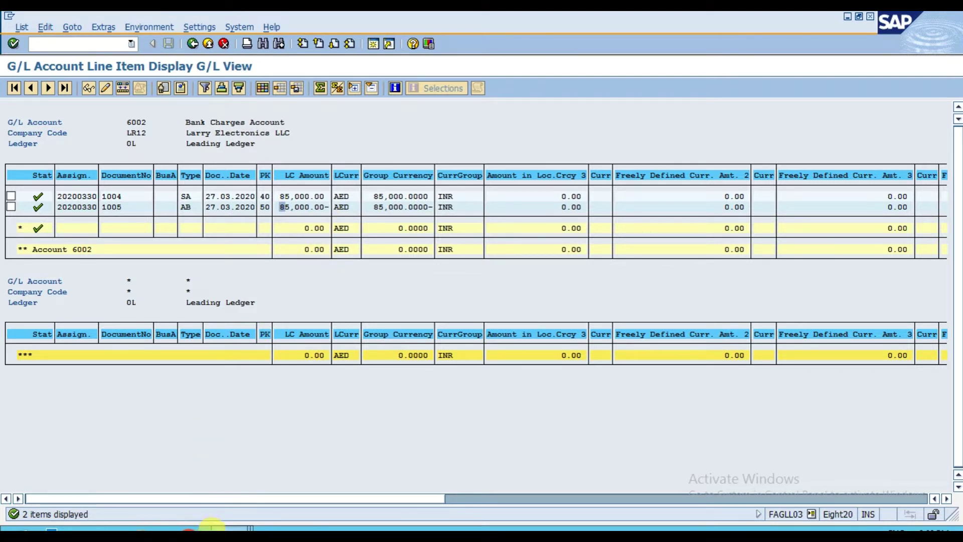
pyautogui.moveTo(232, 527)
pyautogui.click(221, 476)
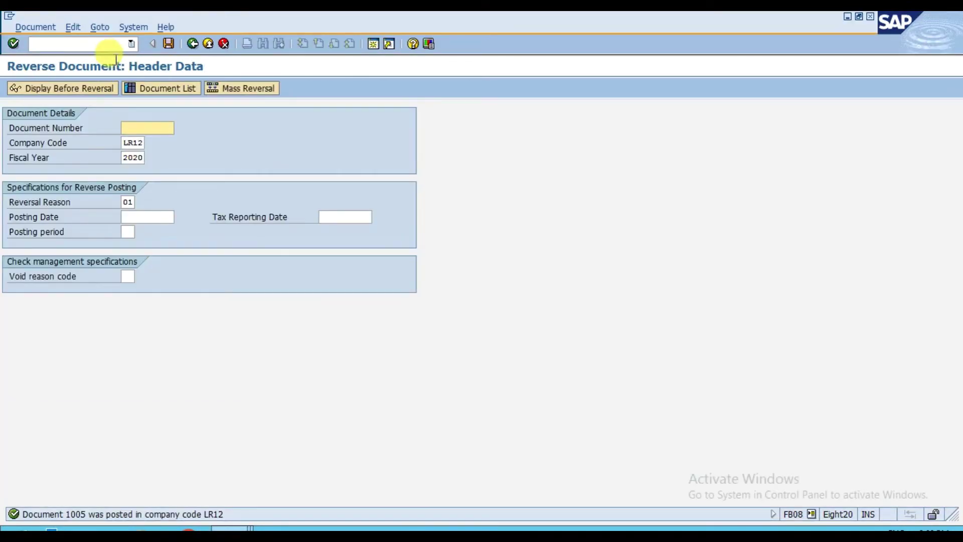
# Leave the reversal screen for the SAP Easy Access menu using /n
pyautogui.click(106, 43)
pyautogui.write('/n')
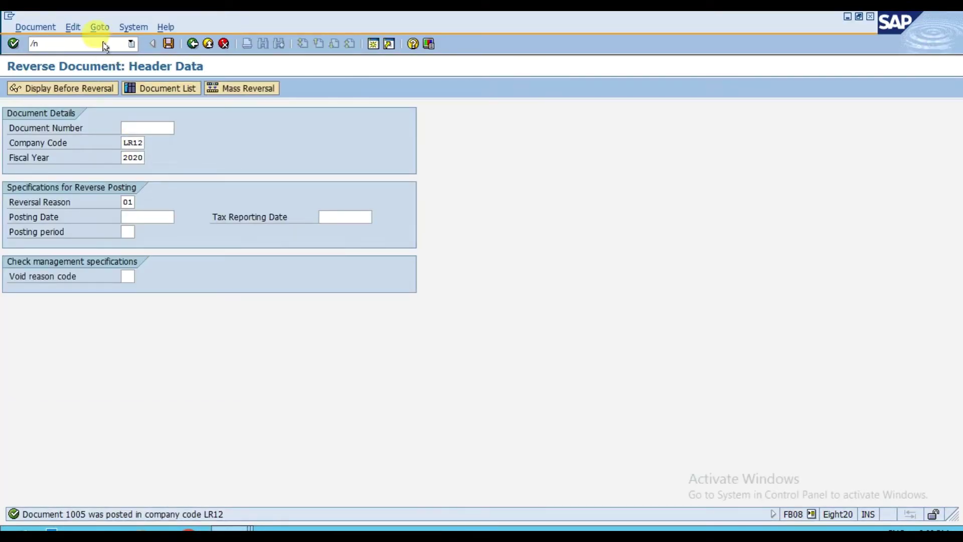
pyautogui.press('Return')
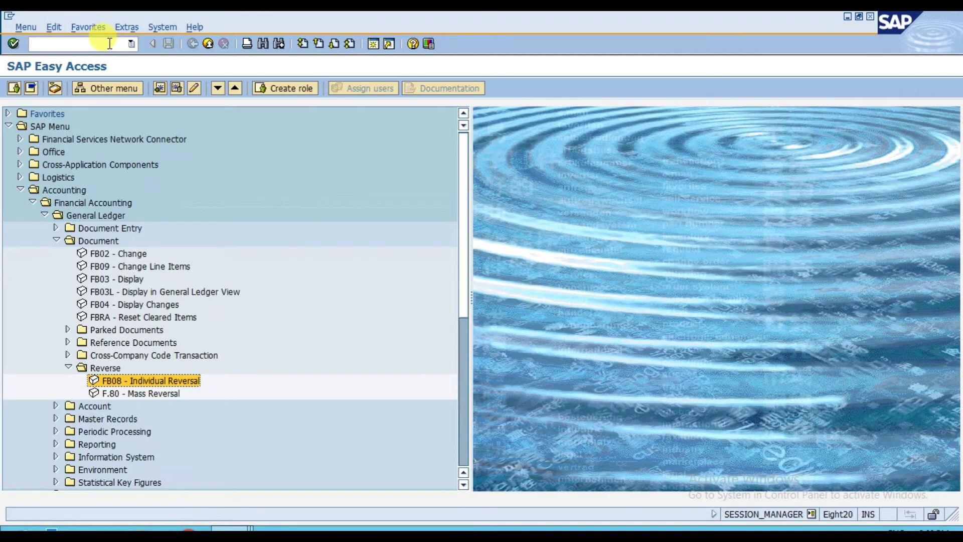
# Start F-02 General Posting from General Ledger > Document Entry
pyautogui.click(65, 368)
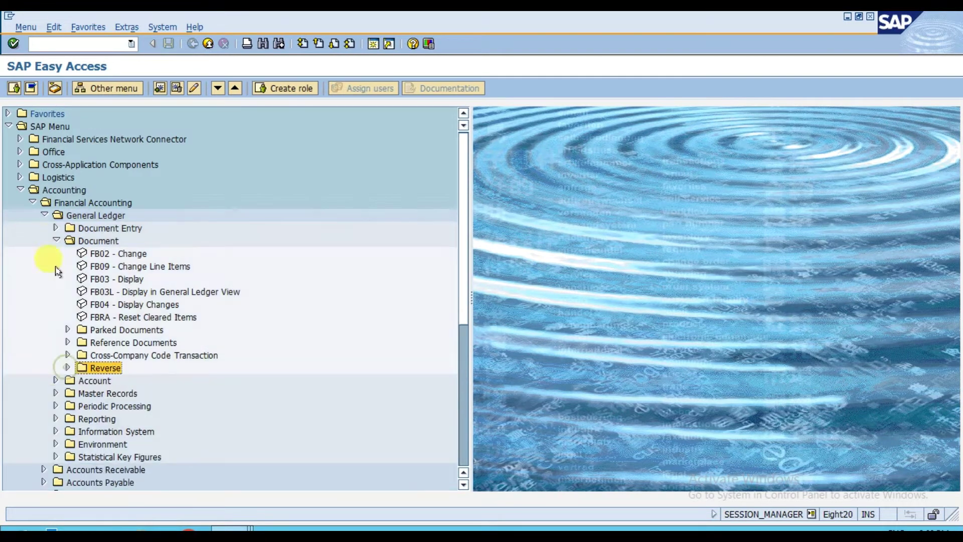
pyautogui.click(57, 241)
pyautogui.click(63, 220)
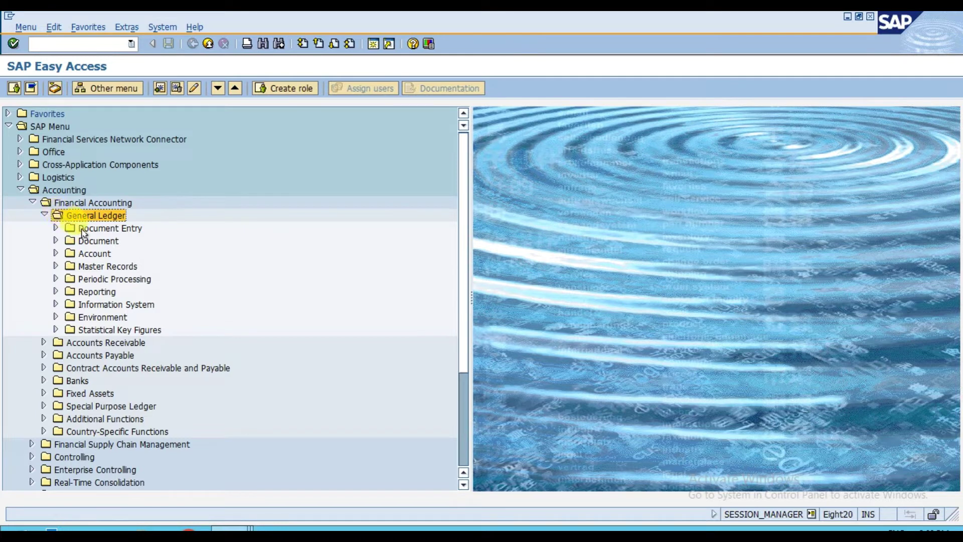
pyautogui.click(82, 231)
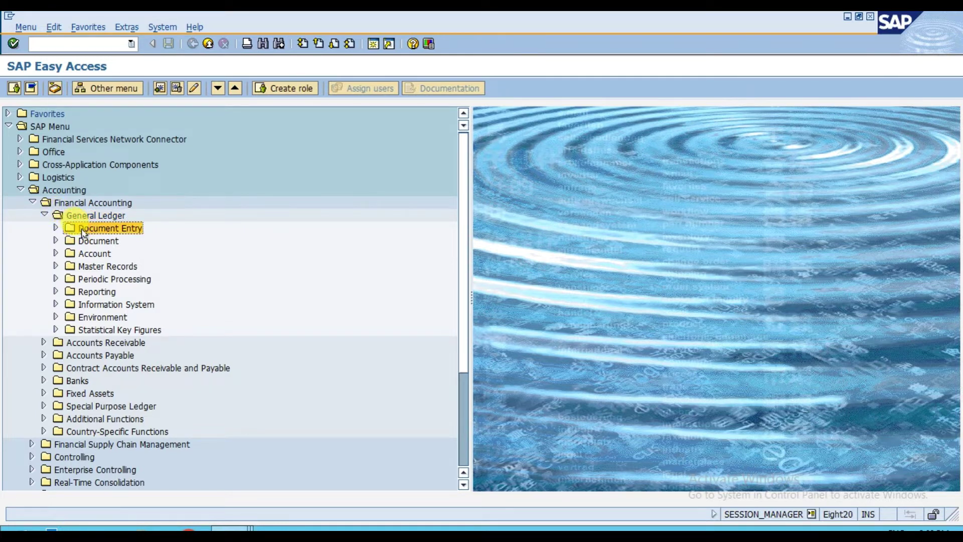
pyautogui.click(55, 229)
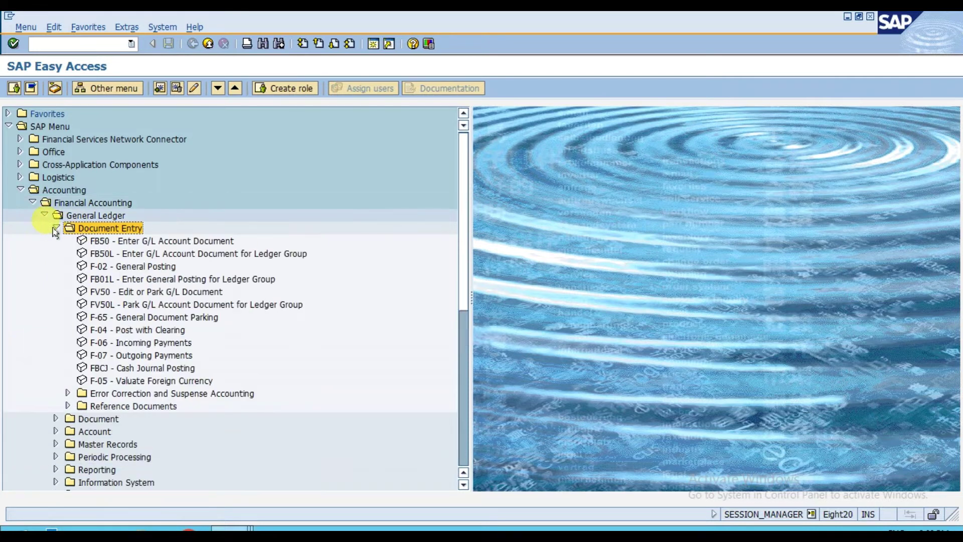
pyautogui.click(117, 268)
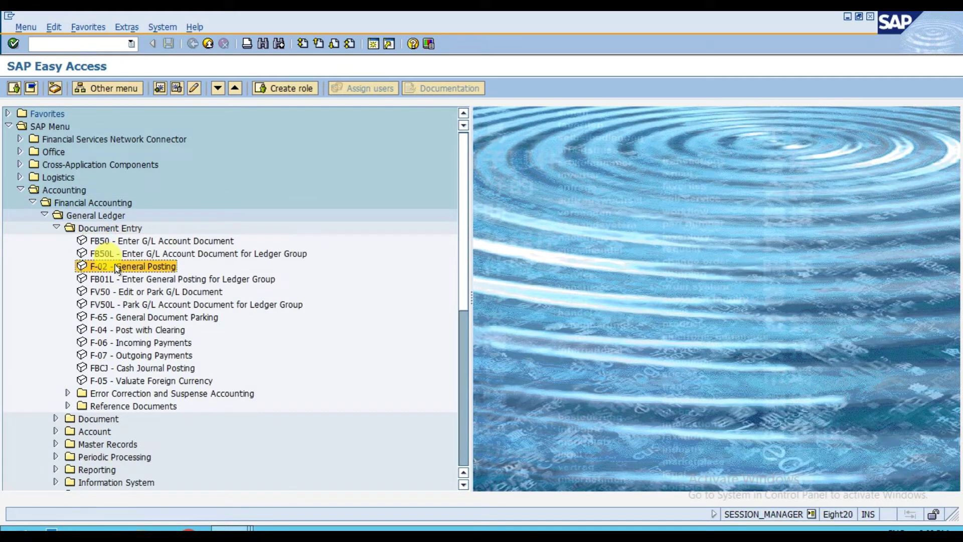
pyautogui.doubleClick(117, 267)
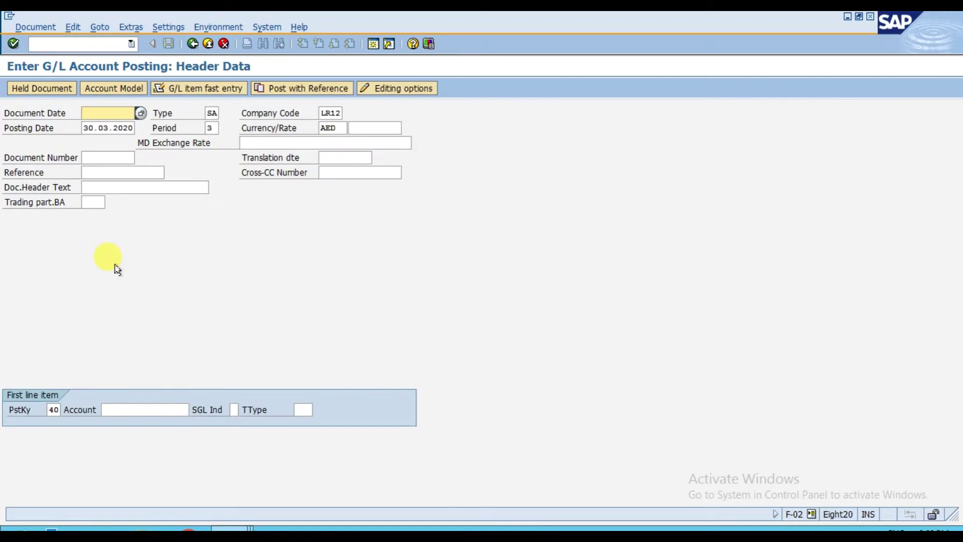
# Post with reference to document 1005, LR12, fiscal year 2020, generating an inverse posting
pyautogui.click(305, 89)
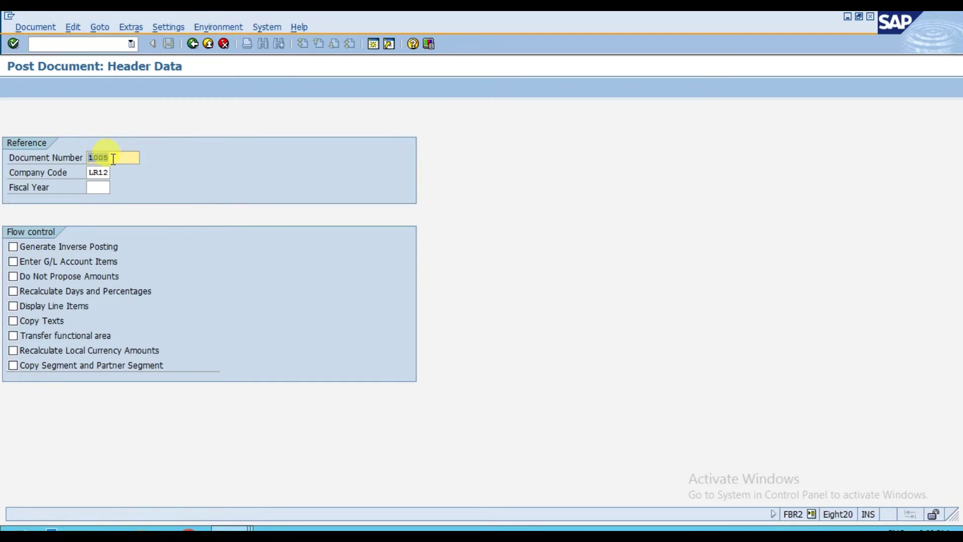
pyautogui.click(105, 171)
pyautogui.click(105, 187)
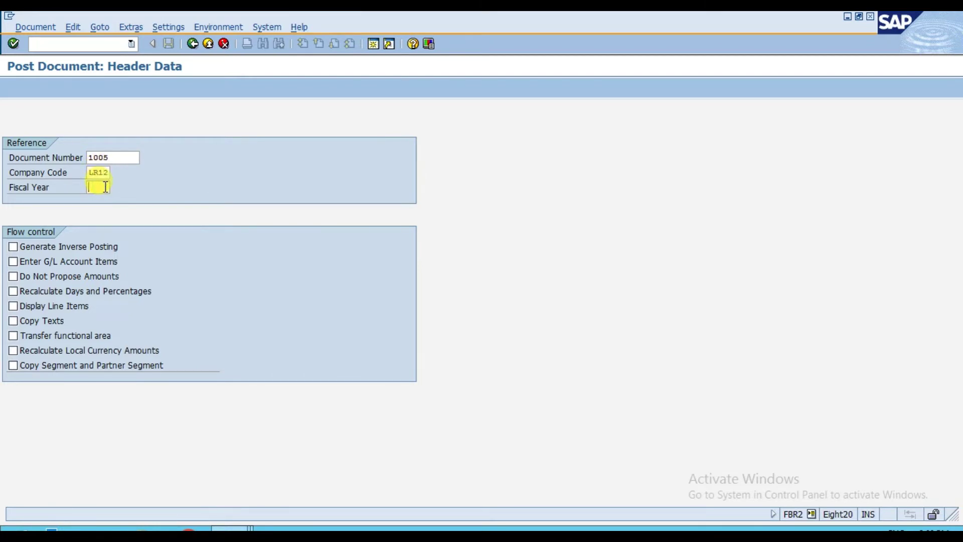
pyautogui.write('2020')
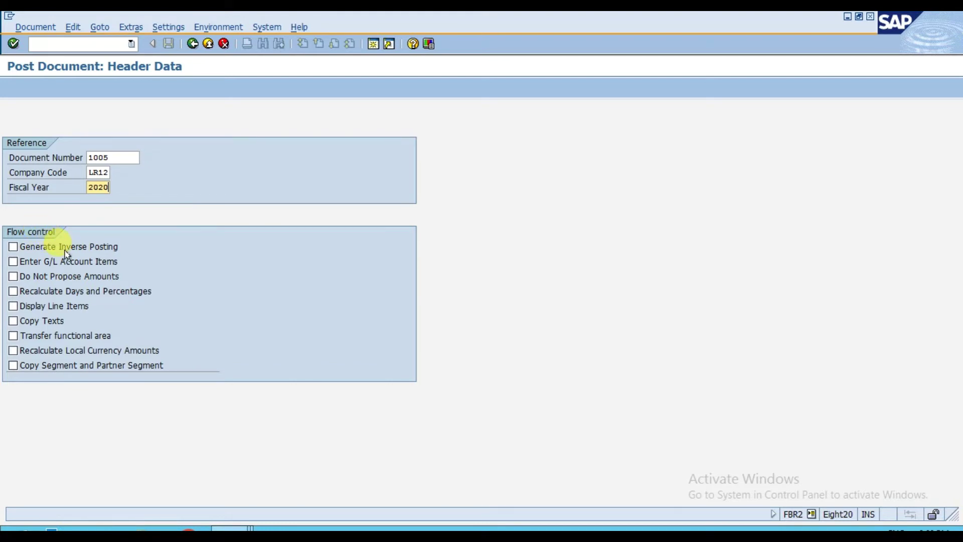
pyautogui.click(66, 253)
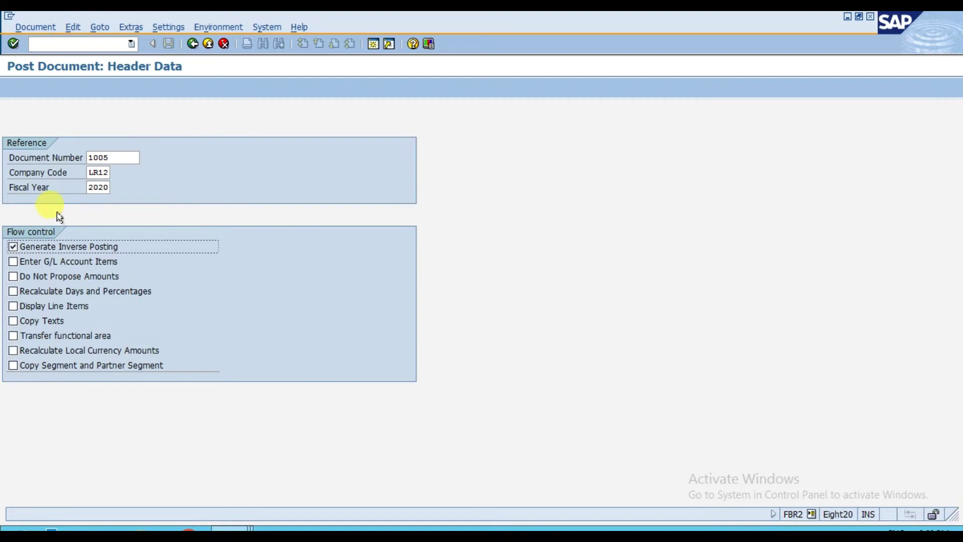
pyautogui.click(12, 45)
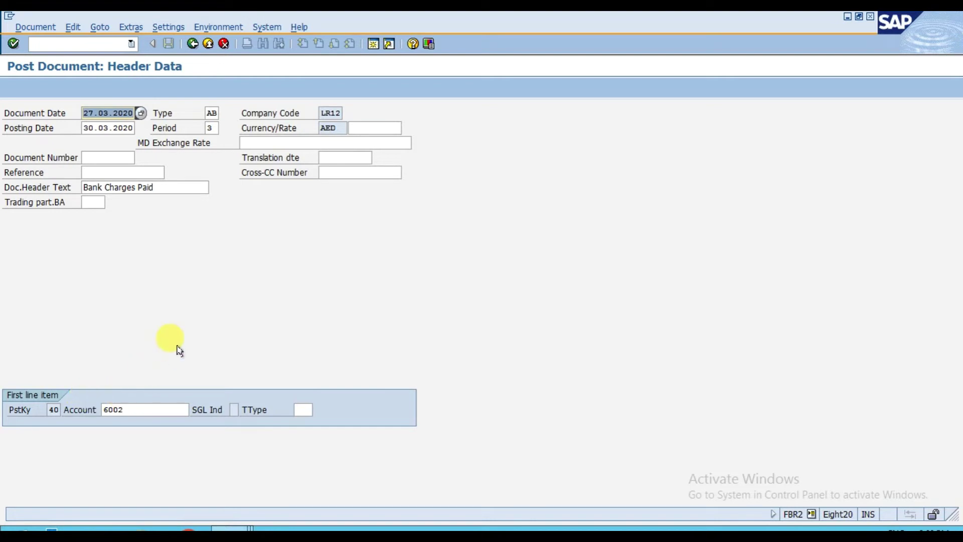
# Post the inverse Bank Charges document as 1006 (85,000.00 AED) and open the G/L line item display
pyautogui.press('Return')
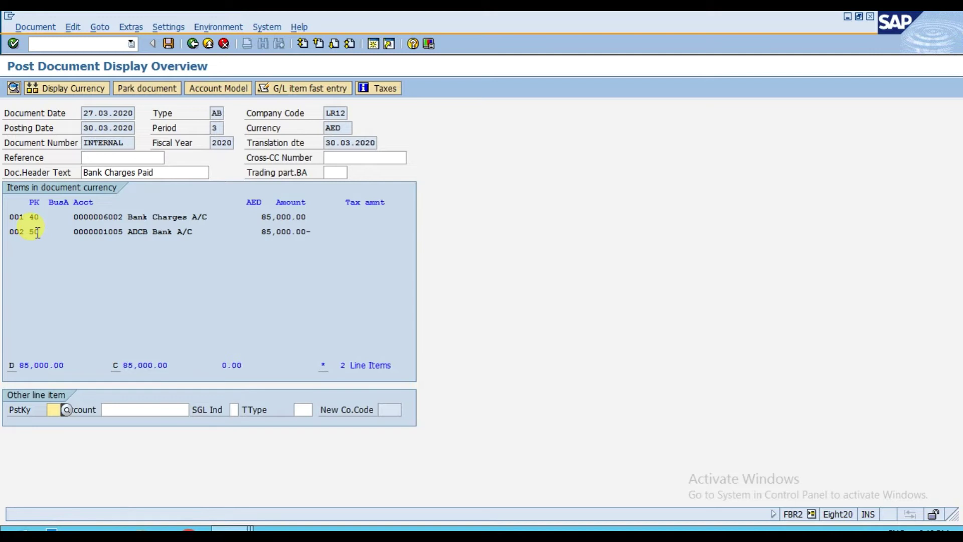
pyautogui.click(168, 44)
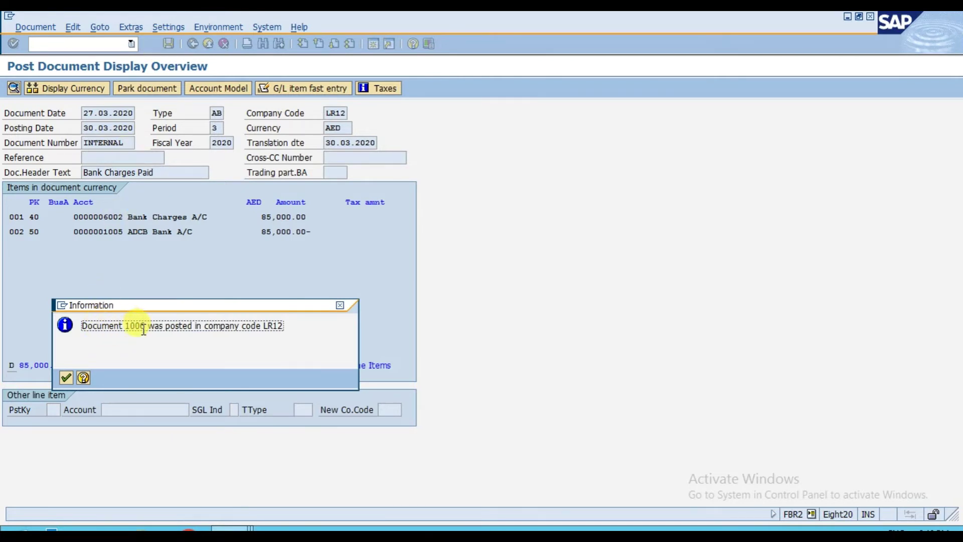
pyautogui.click(65, 378)
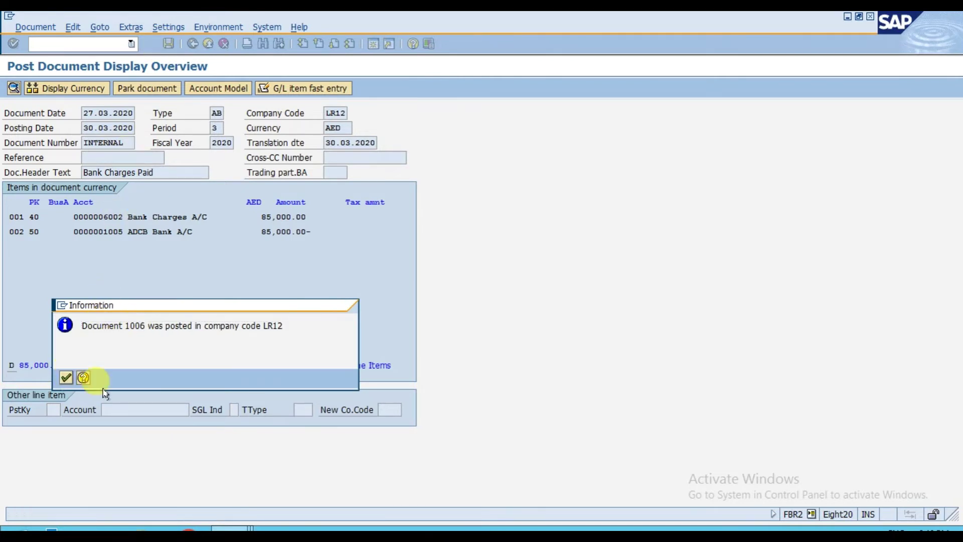
pyautogui.moveTo(222, 528)
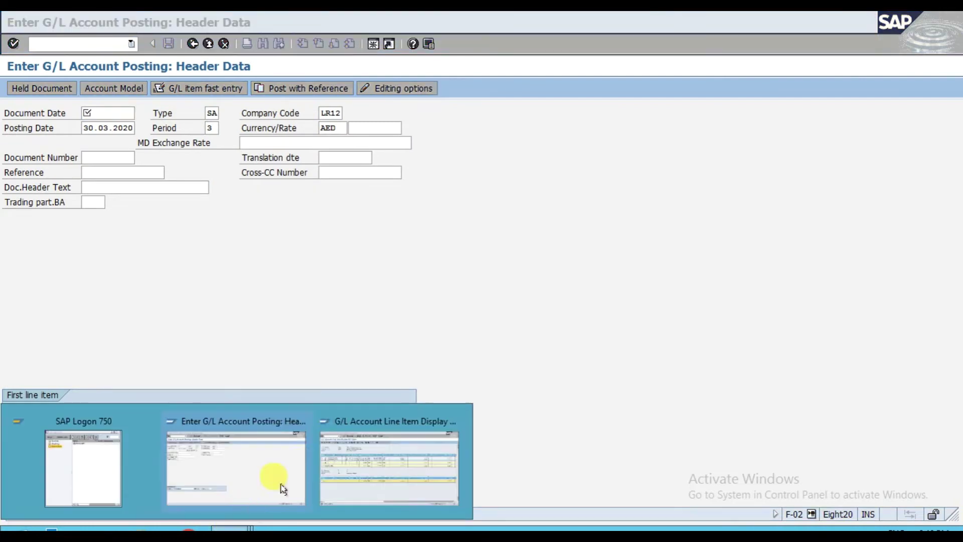
pyautogui.click(365, 458)
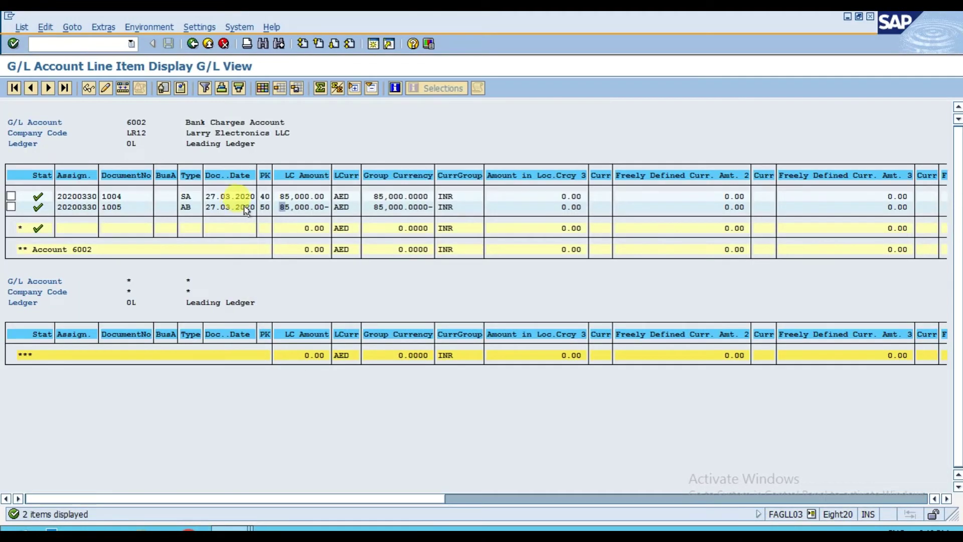
# Refresh account 6002's line items, copy document 1006's 85,000.00 amount, and return to F-02
pyautogui.click(185, 207)
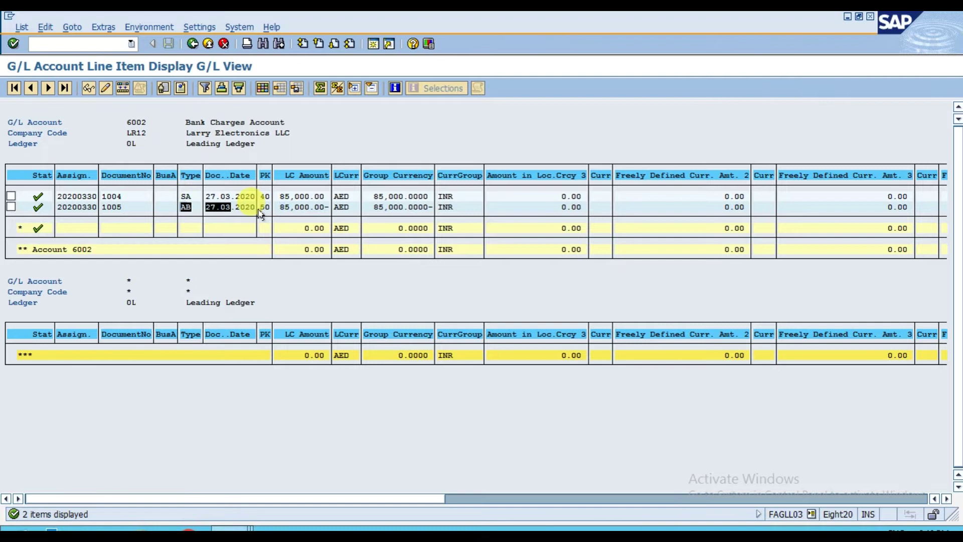
pyautogui.click(307, 228)
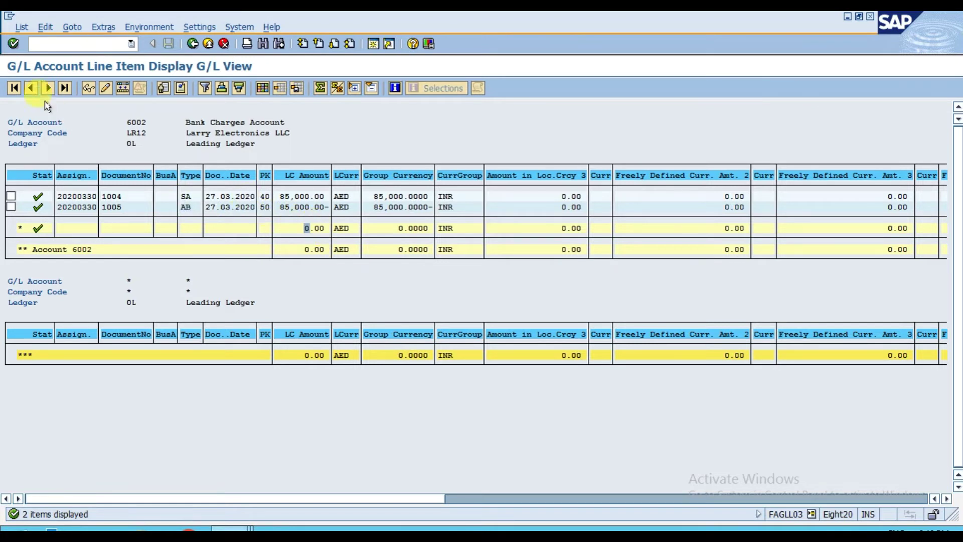
pyautogui.click(22, 27)
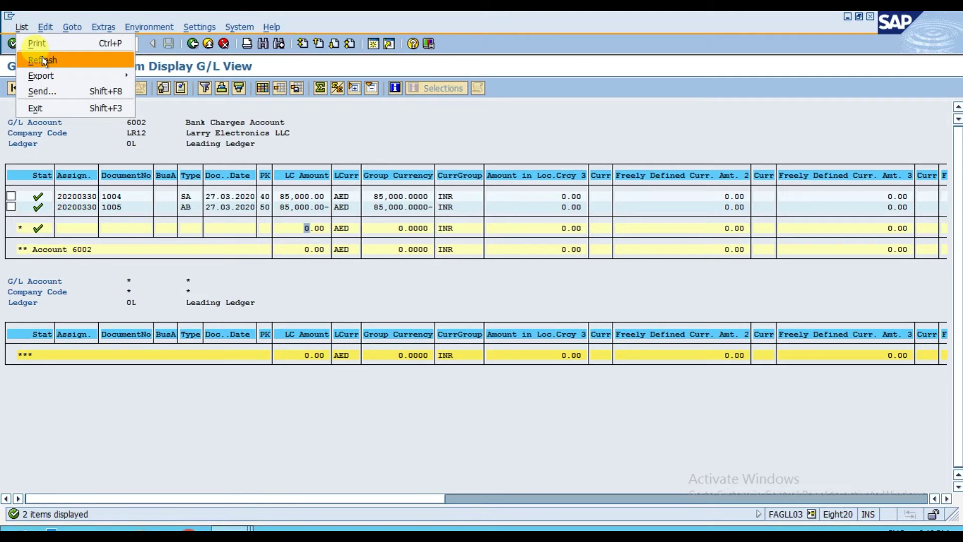
pyautogui.click(42, 61)
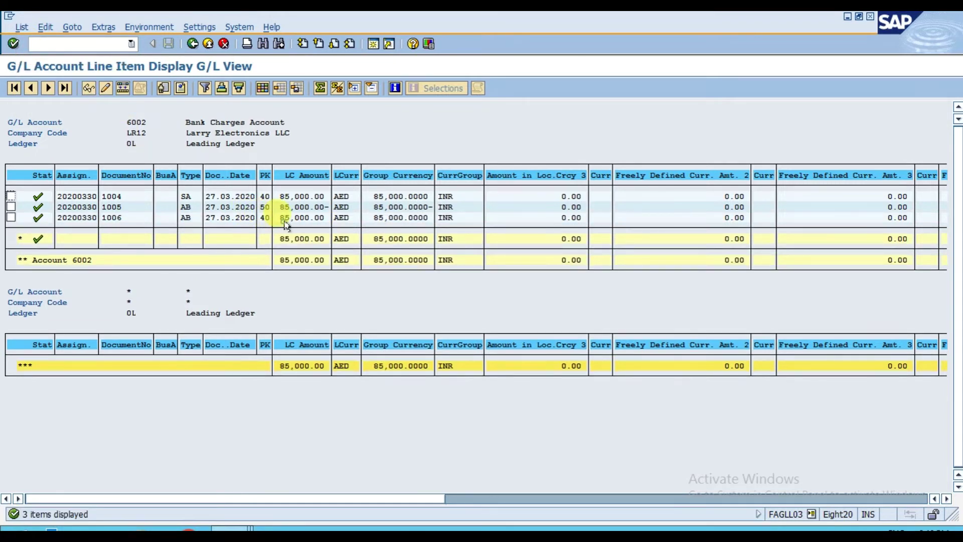
pyautogui.moveTo(282, 221); pyautogui.dragTo(323, 221)
pyautogui.hotkey('ctrl', 'c')
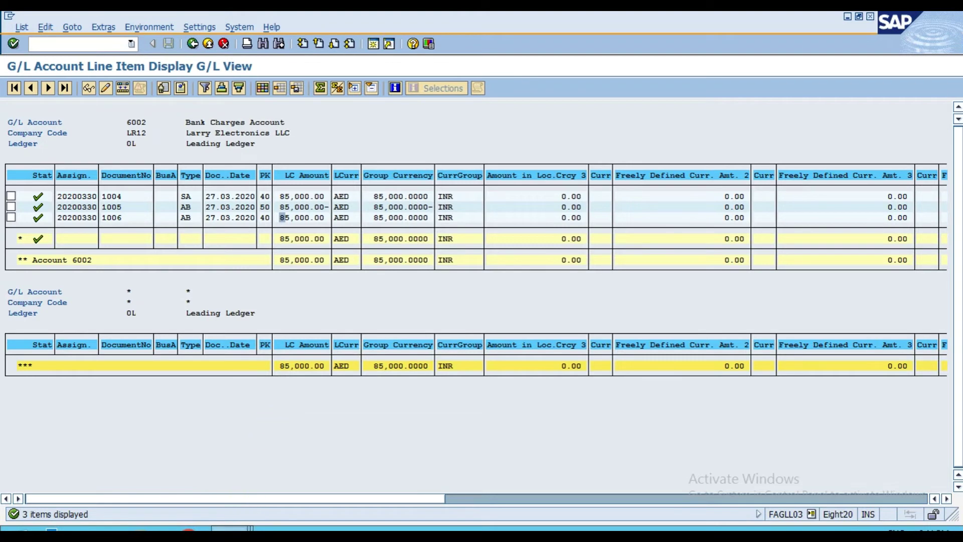
pyautogui.click(232, 528)
pyautogui.click(205, 499)
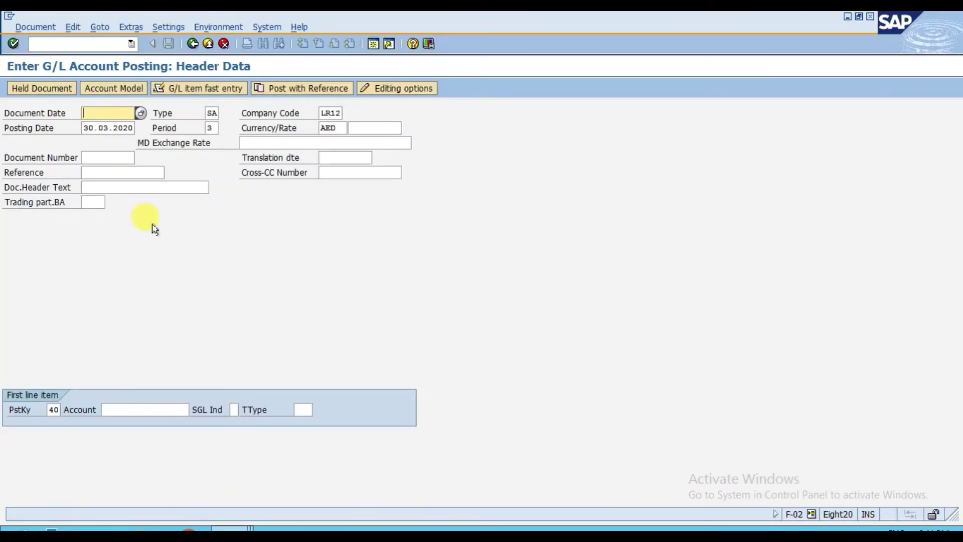
# Return to the SAP Easy Access menu with /n and collapse the open menu folders
pyautogui.click(103, 44)
pyautogui.write('/n')
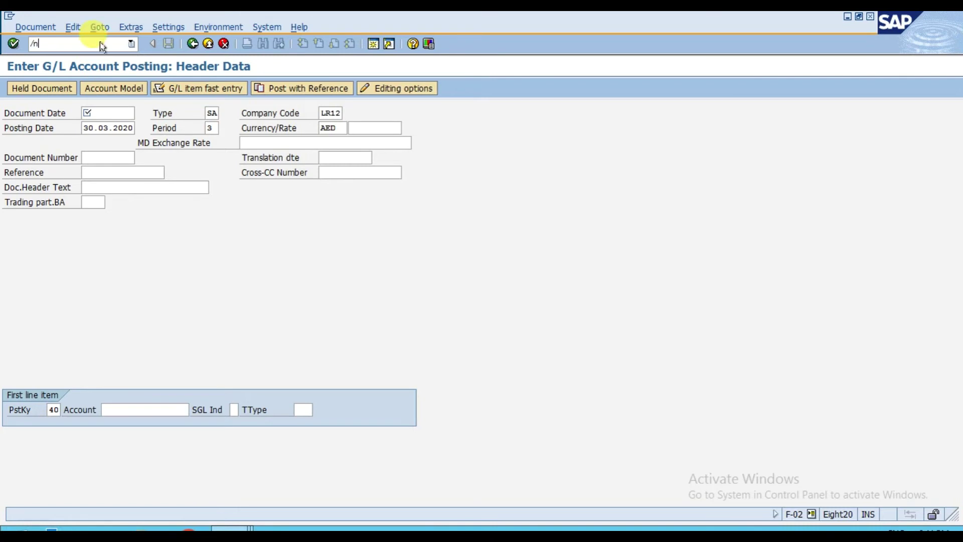
pyautogui.press('Return')
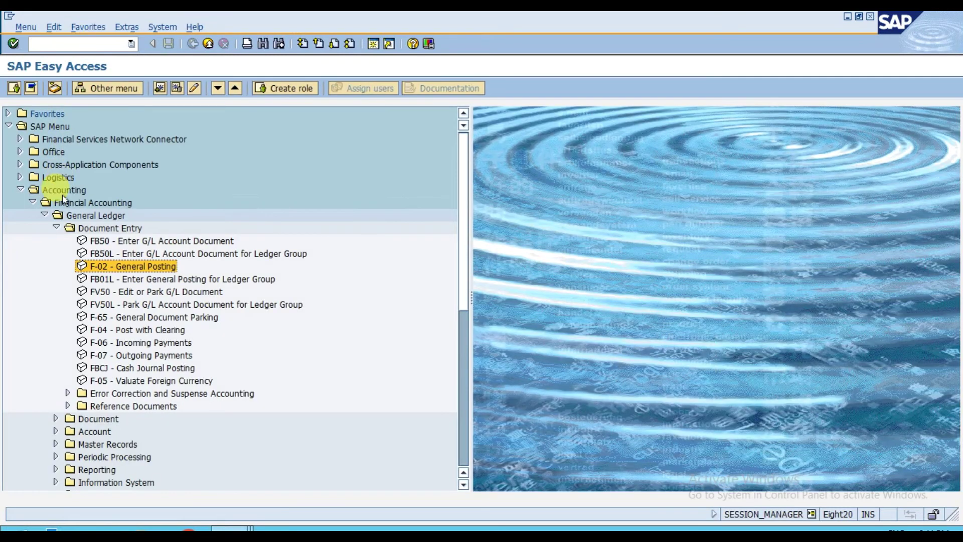
pyautogui.click(56, 228)
pyautogui.click(44, 215)
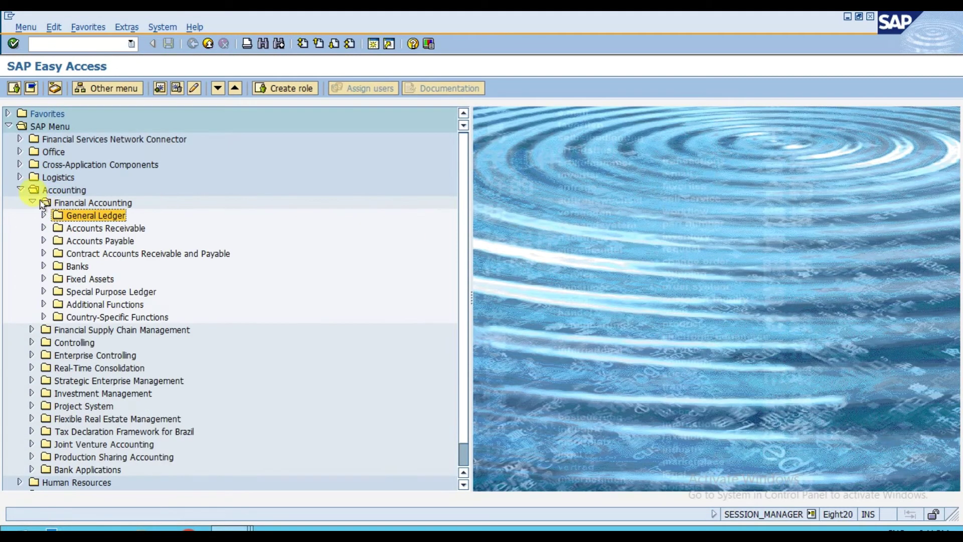
pyautogui.click(32, 201)
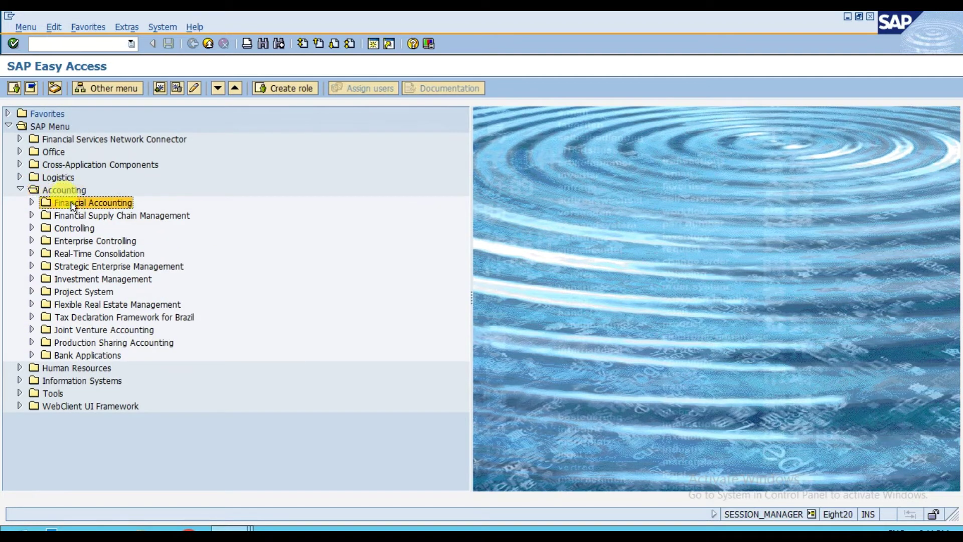
# Launch F.80 Mass Reversal from General Ledger > Document > Reverse
pyautogui.click(30, 203)
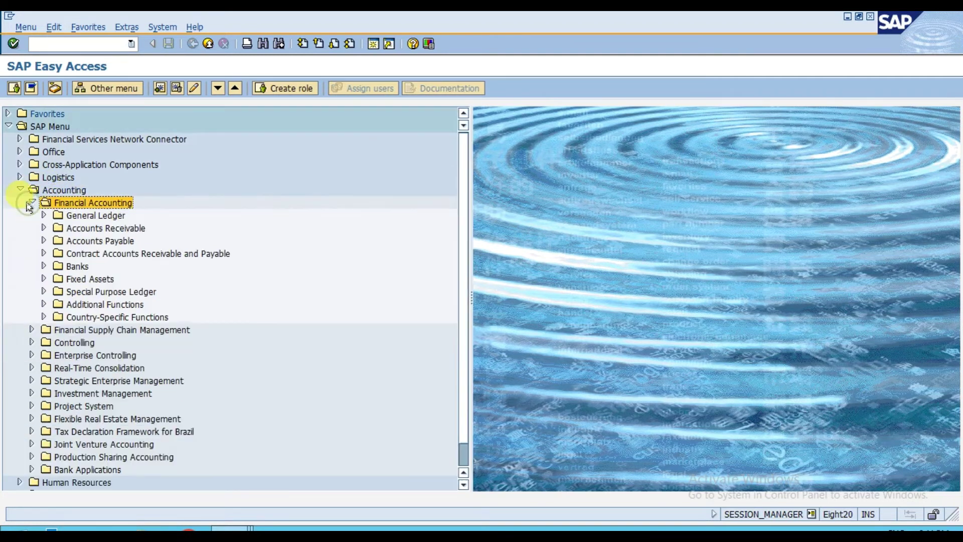
pyautogui.click(84, 219)
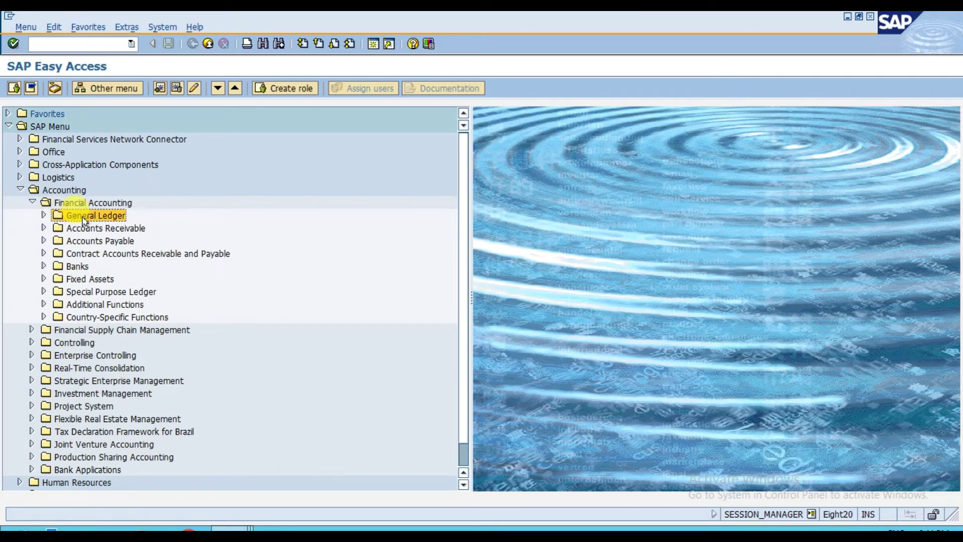
pyautogui.click(44, 214)
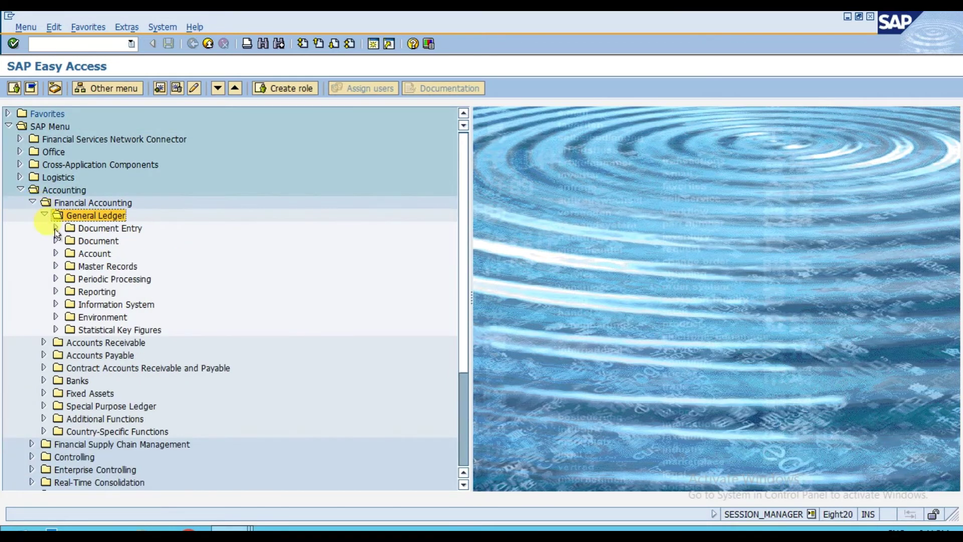
pyautogui.click(88, 243)
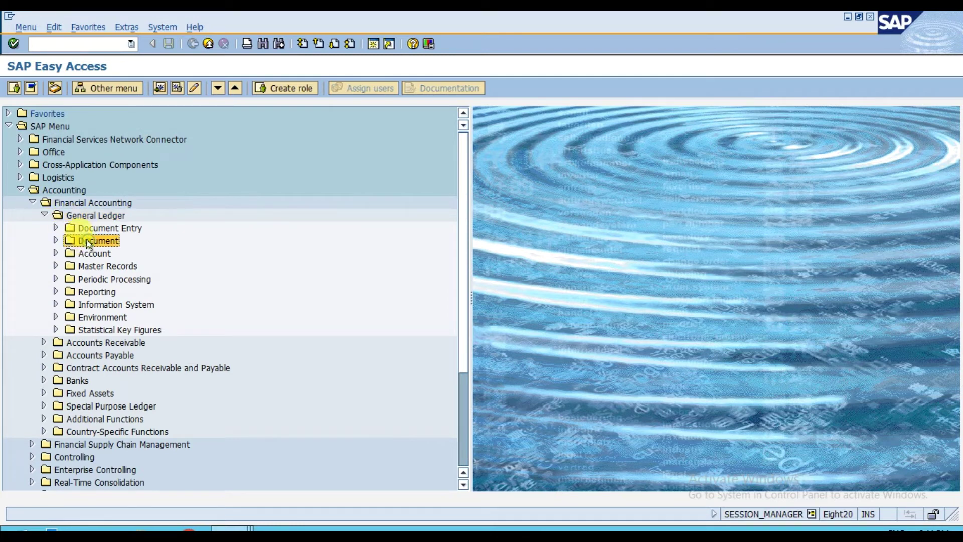
pyautogui.click(55, 240)
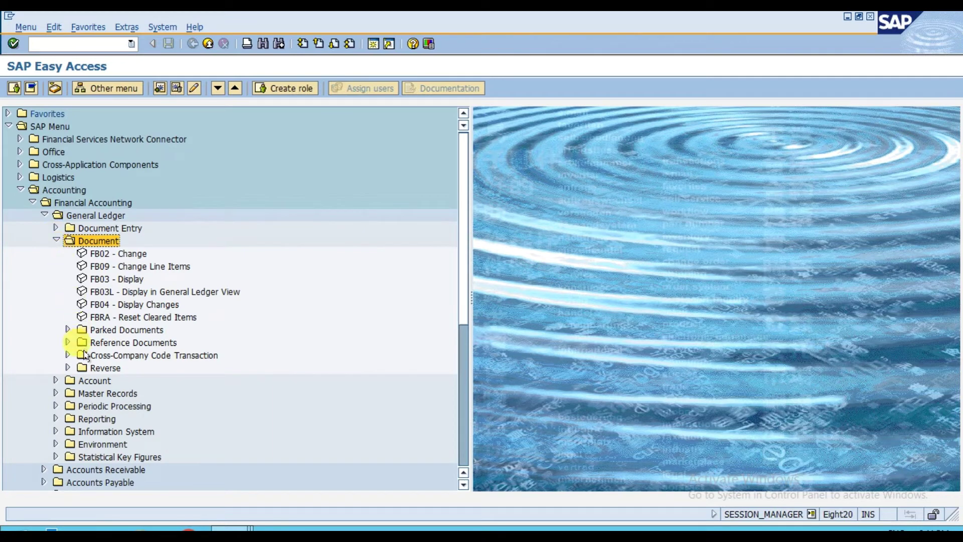
pyautogui.click(94, 370)
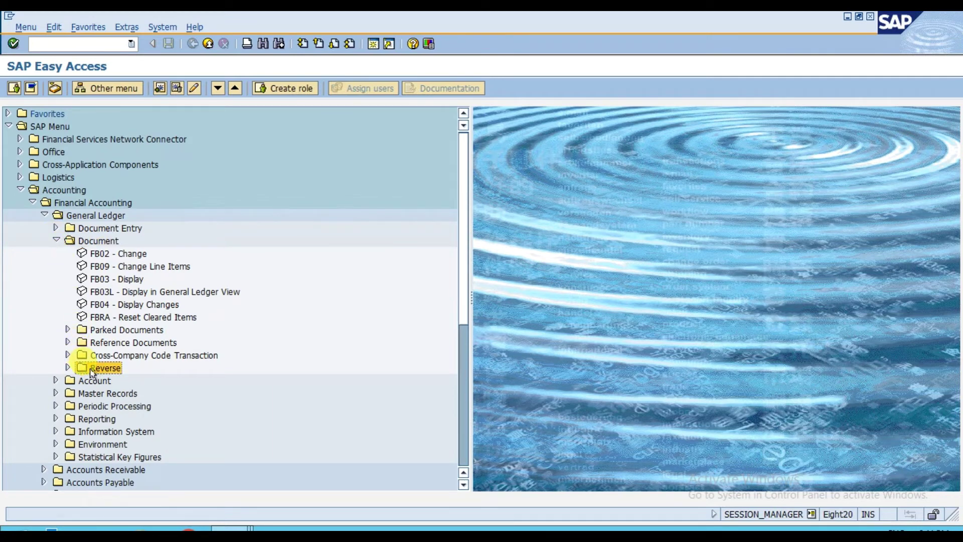
pyautogui.click(68, 367)
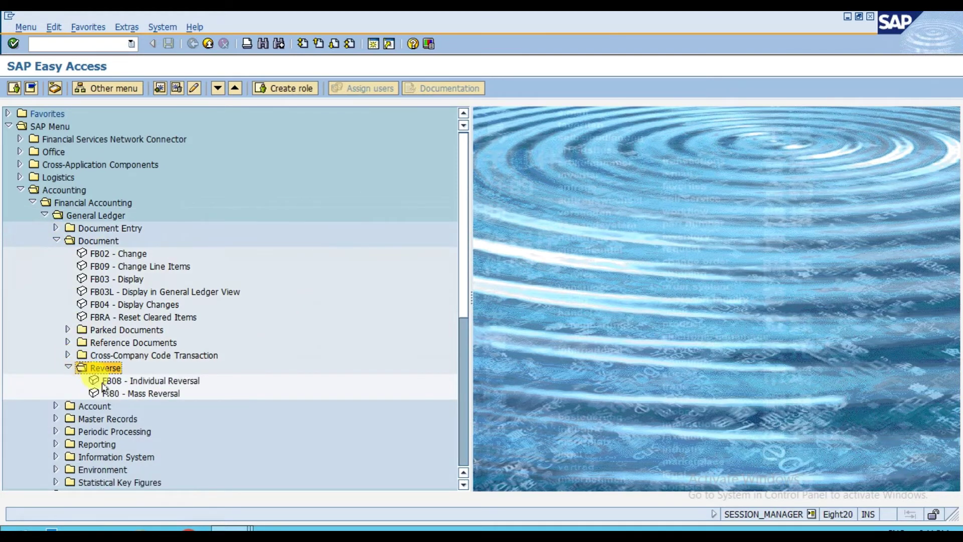
pyautogui.click(114, 393)
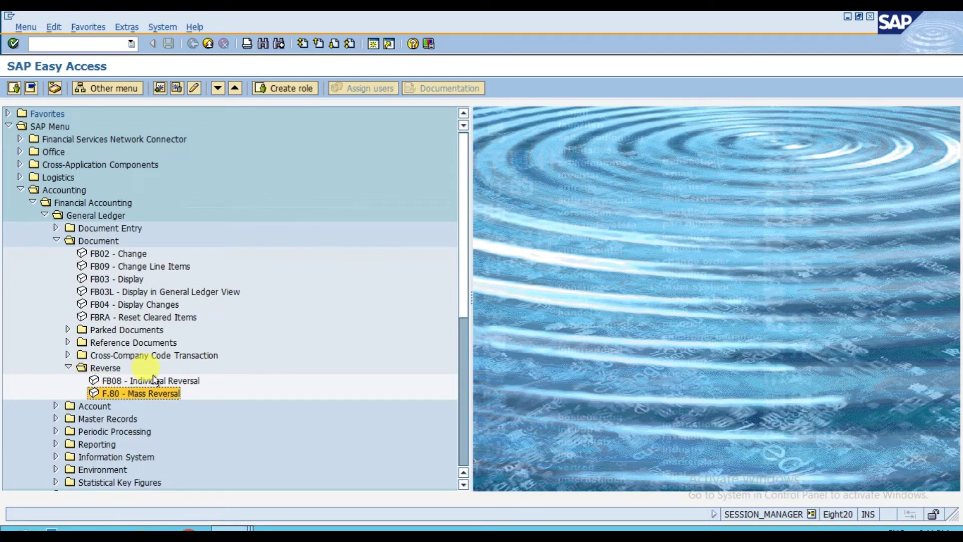
pyautogui.press('Return')
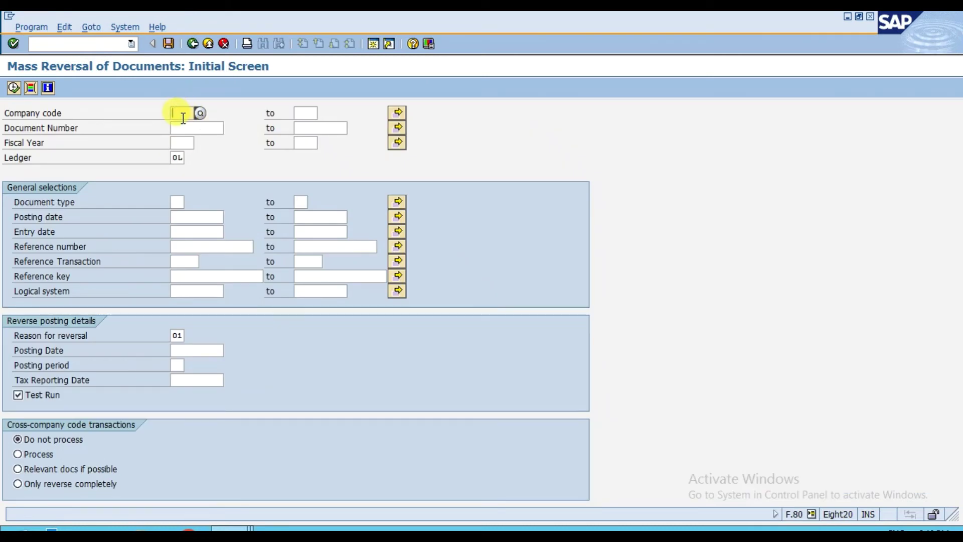
# Enter company code LR12 and the document number range 1000 to 1002
pyautogui.write('L')
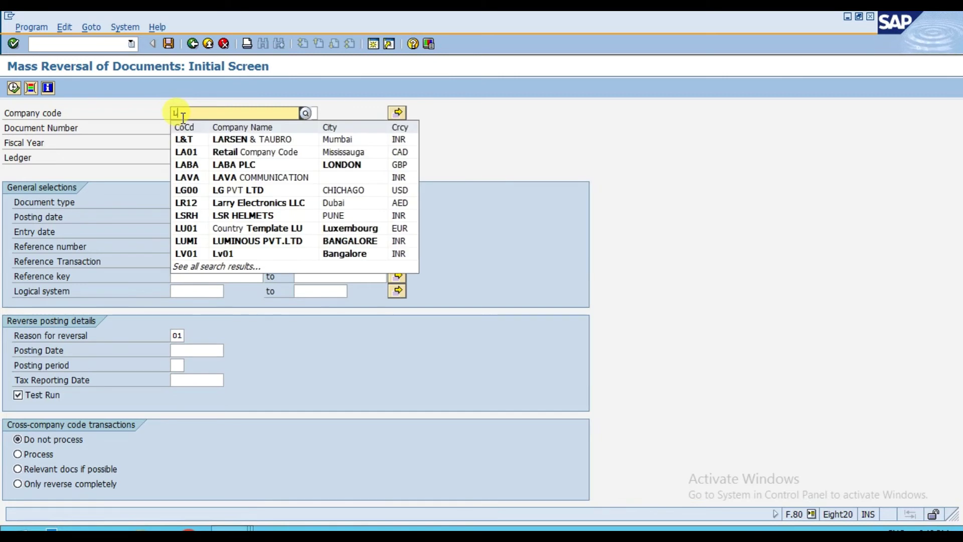
pyautogui.write('R12')
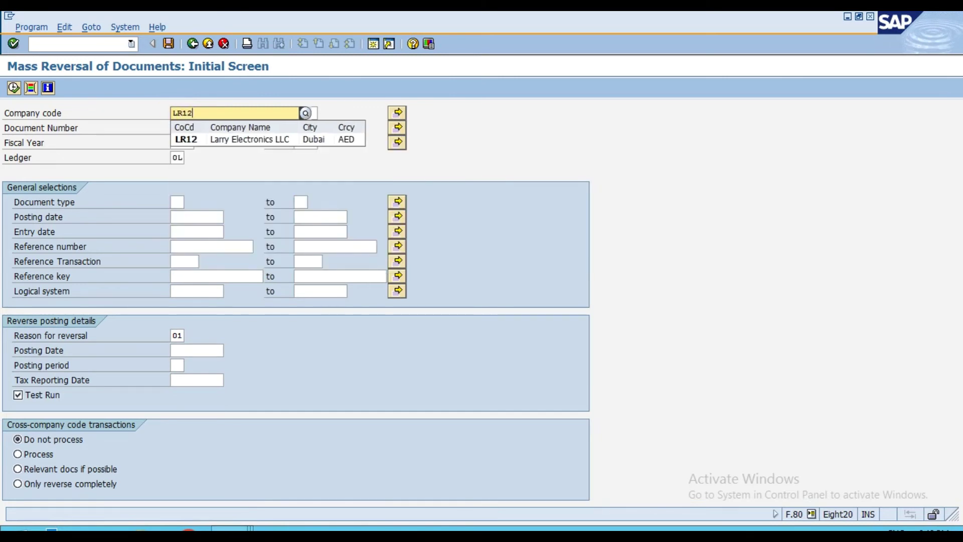
pyautogui.press('Tab')
pyautogui.click(183, 117)
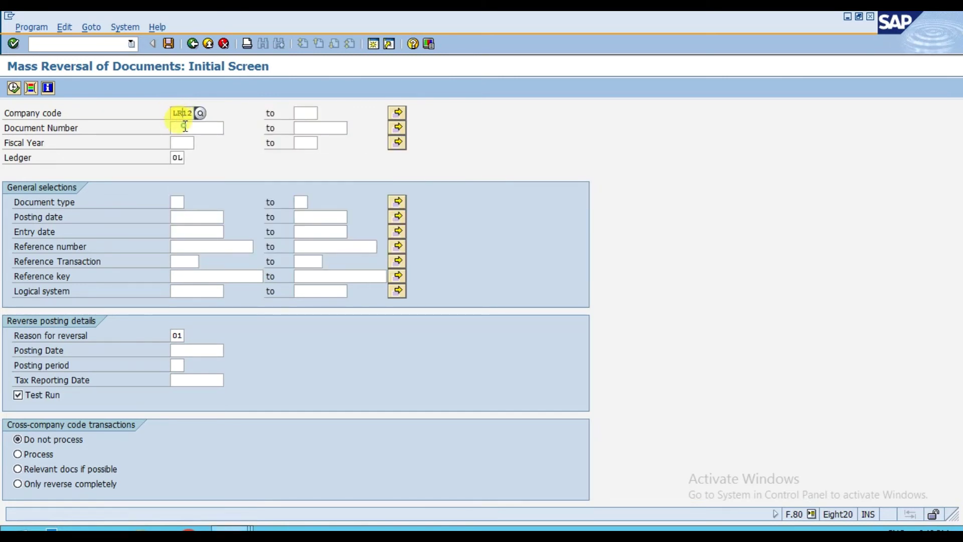
pyautogui.click(185, 126)
pyautogui.write('1000')
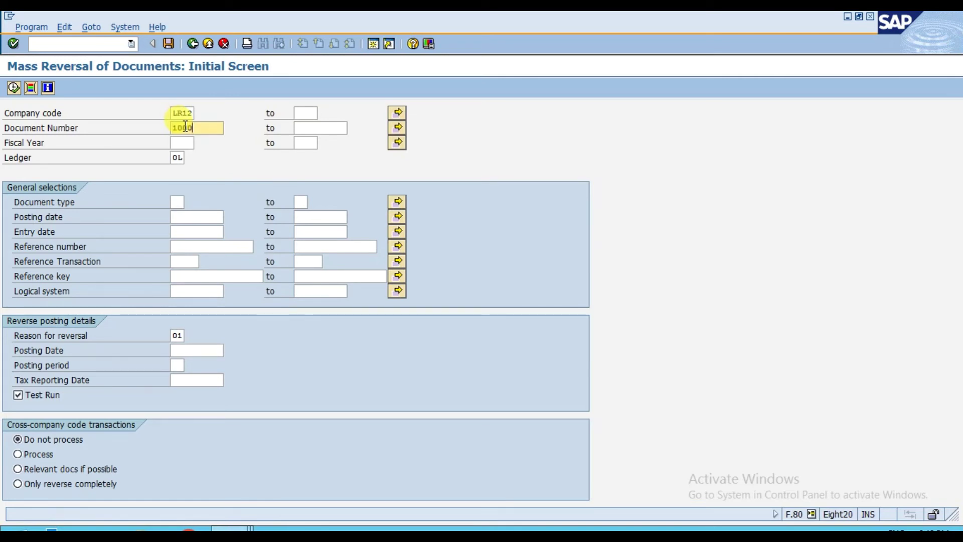
pyautogui.press('Tab')
pyautogui.write('1002')
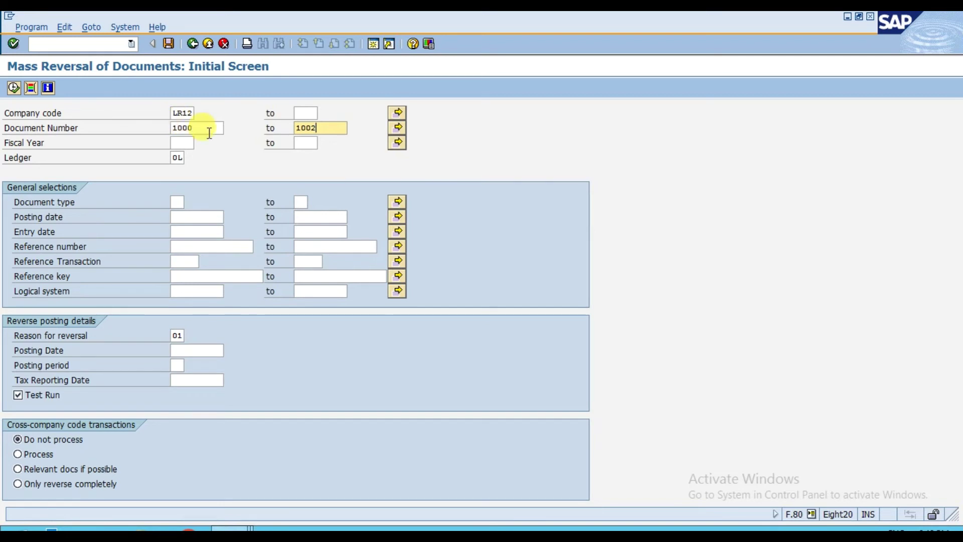
# Close the document number multiple selection unchanged and enter fiscal year 2020
pyautogui.click(398, 128)
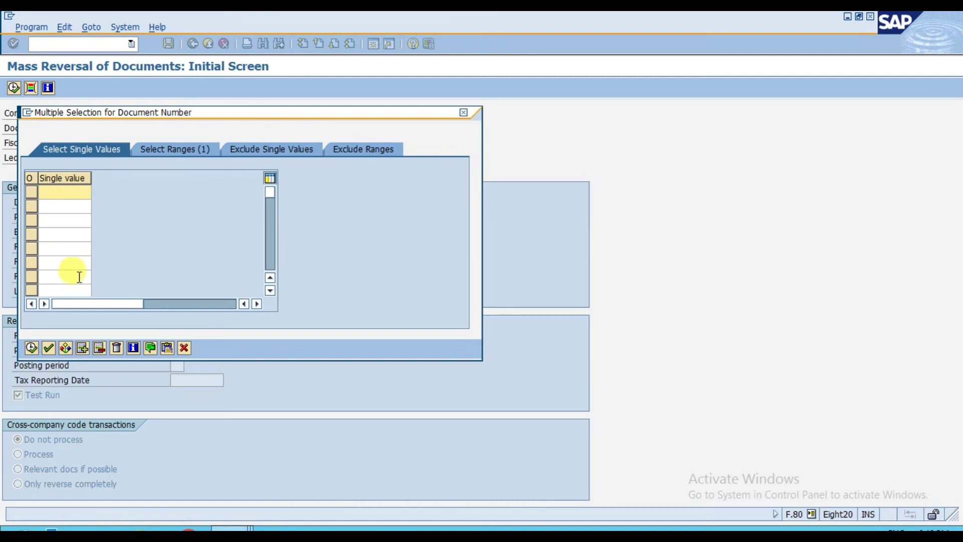
pyautogui.click(183, 348)
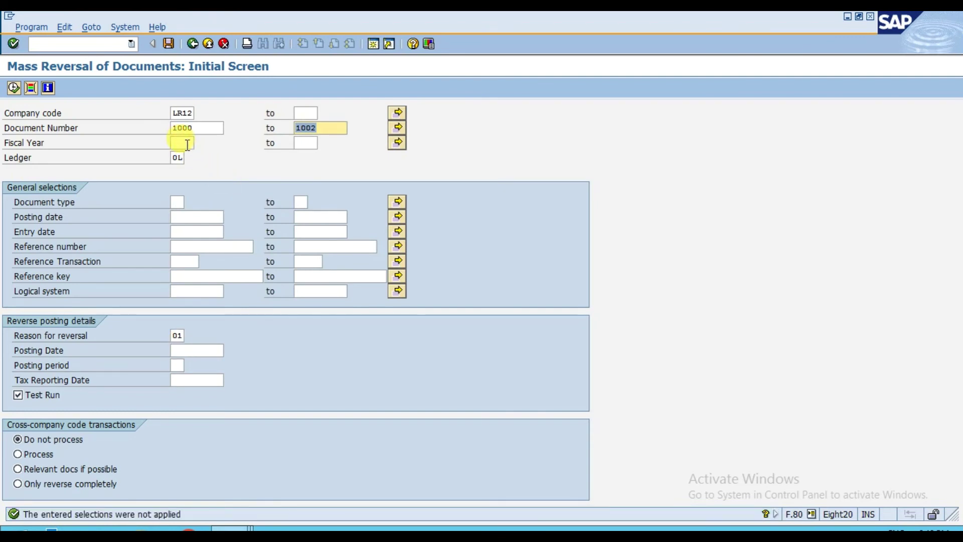
pyautogui.click(187, 145)
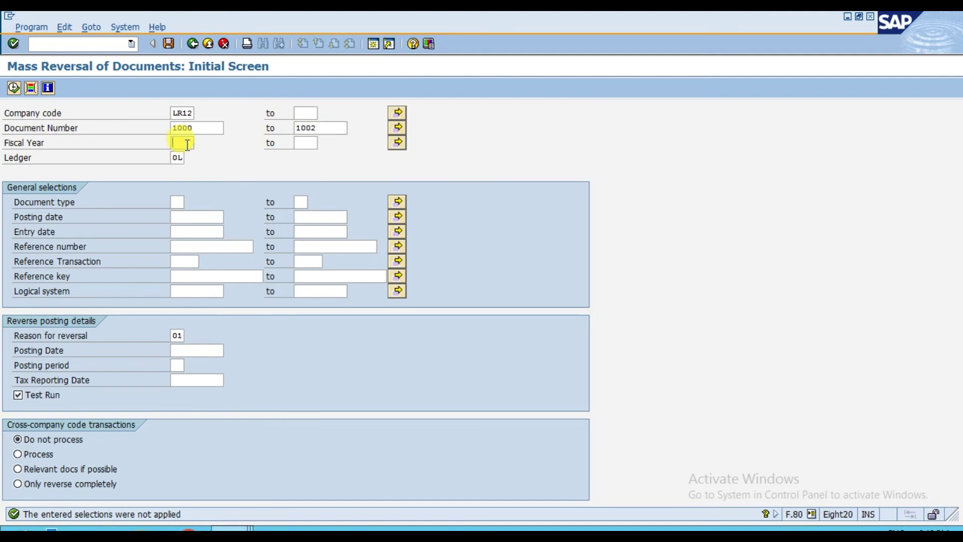
pyautogui.write('2020')
pyautogui.click(178, 202)
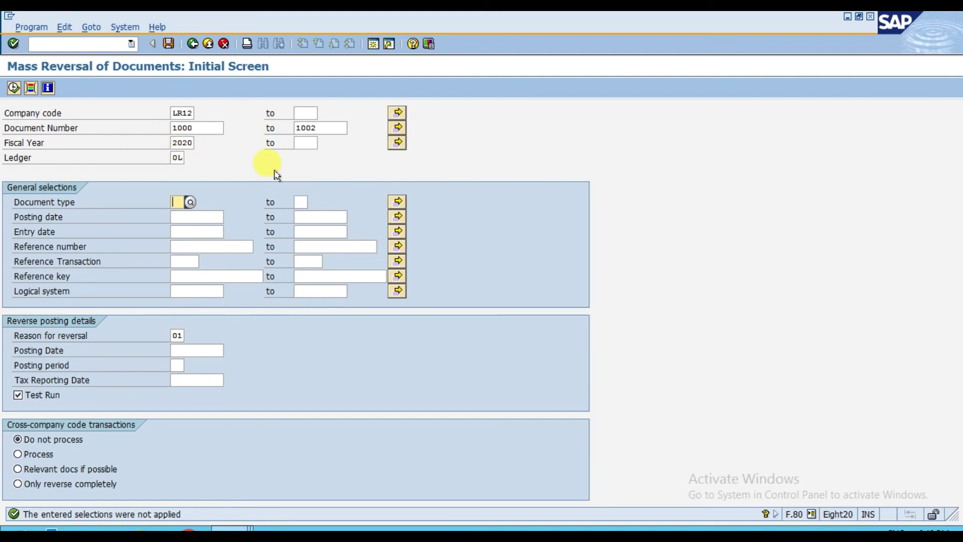
# Pick document type SA, G/L Account Document, after checking document 1004's type in the G/L line item list
pyautogui.write('sa')
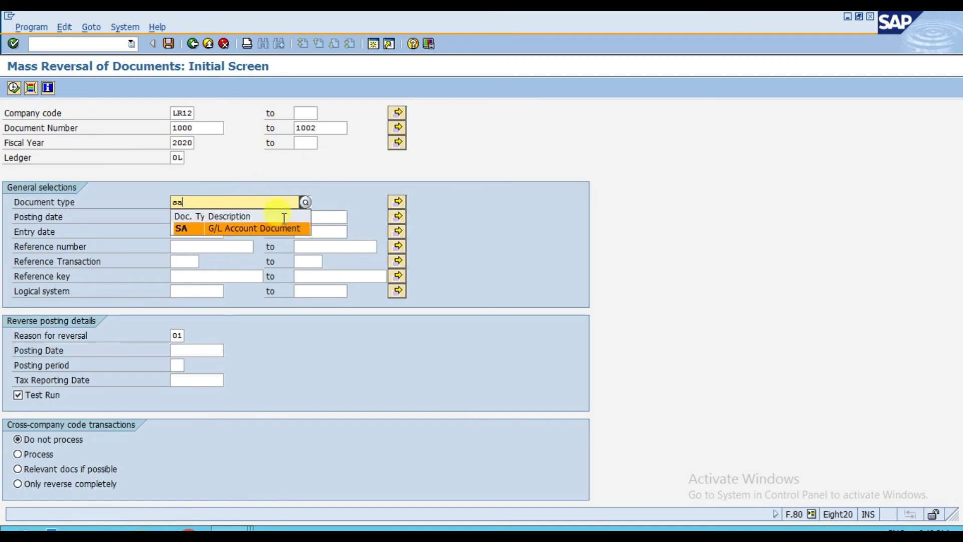
pyautogui.click(266, 229)
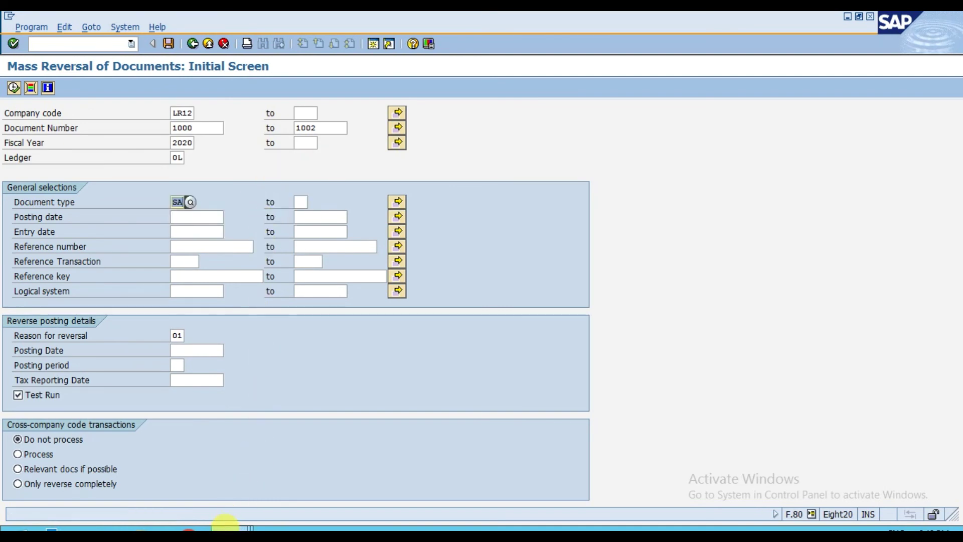
pyautogui.click(231, 527)
pyautogui.click(345, 467)
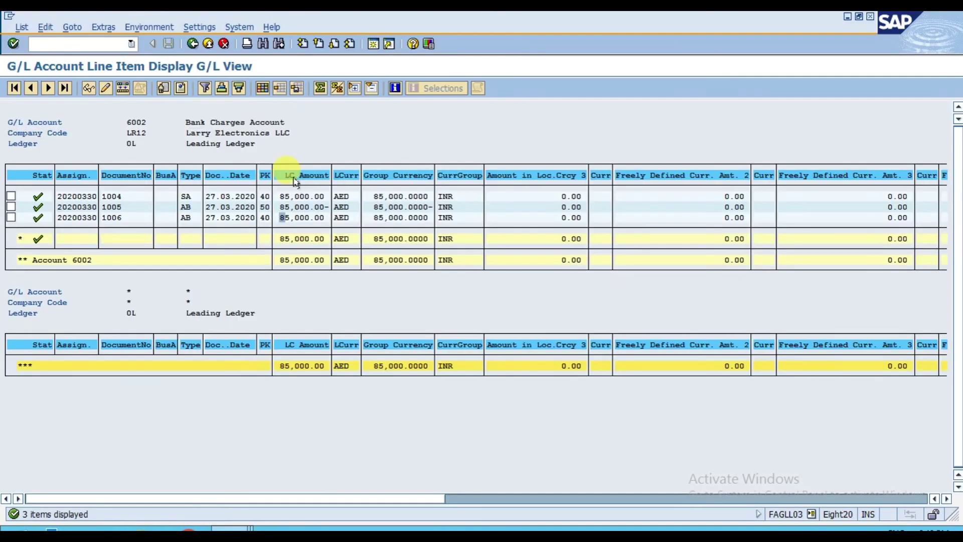
pyautogui.click(195, 199)
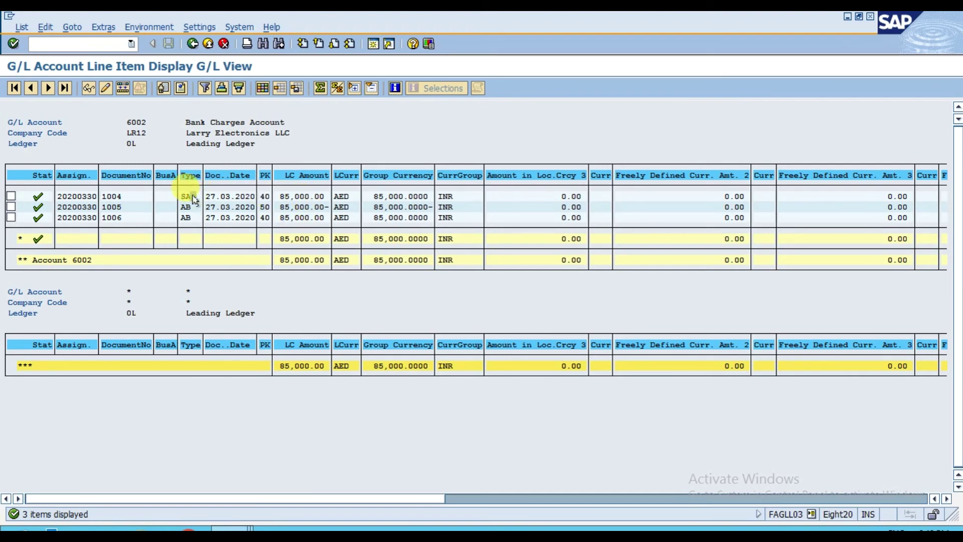
pyautogui.click(233, 528)
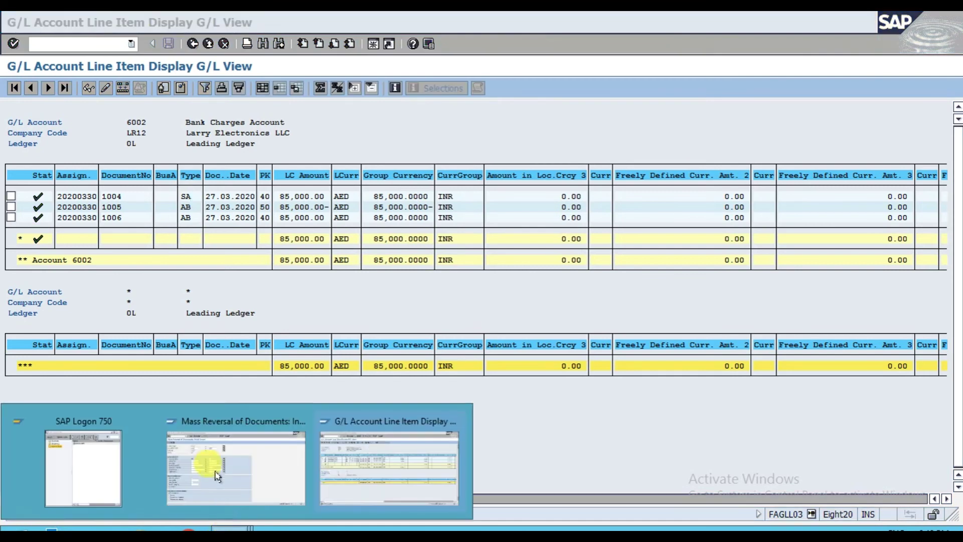
pyautogui.click(217, 475)
pyautogui.click(183, 201)
# Re-enter document type SA and choose reversal reason 01, Reversal in current period
pyautogui.write('SA')
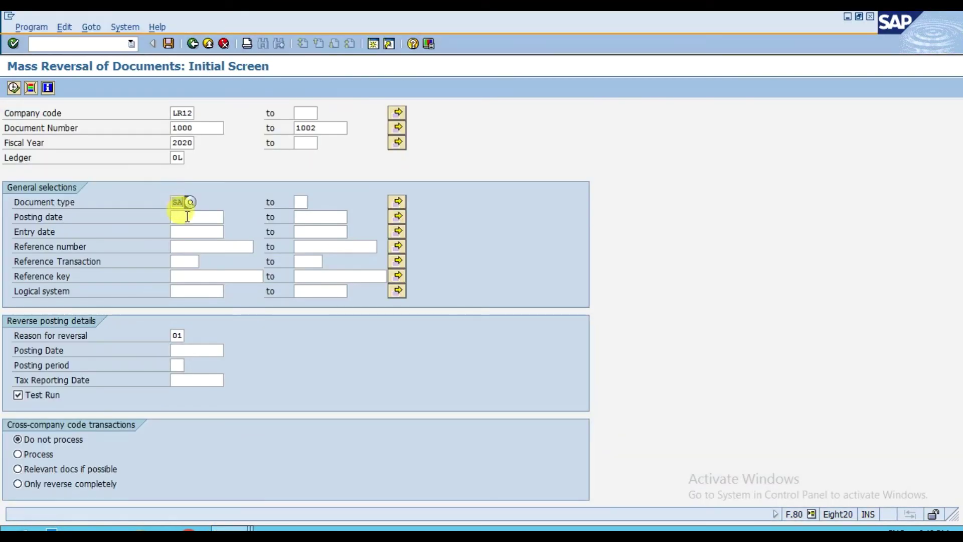
pyautogui.click(187, 216)
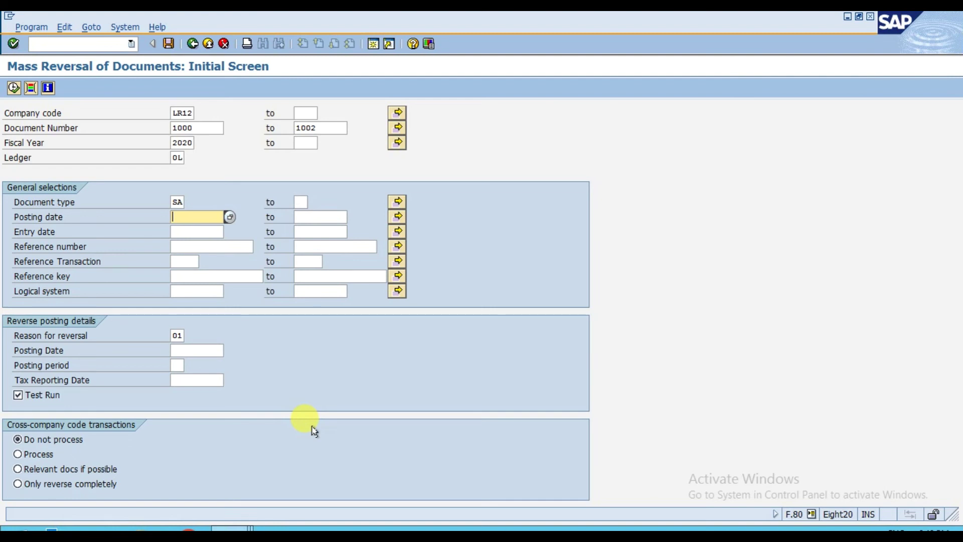
pyautogui.click(183, 335)
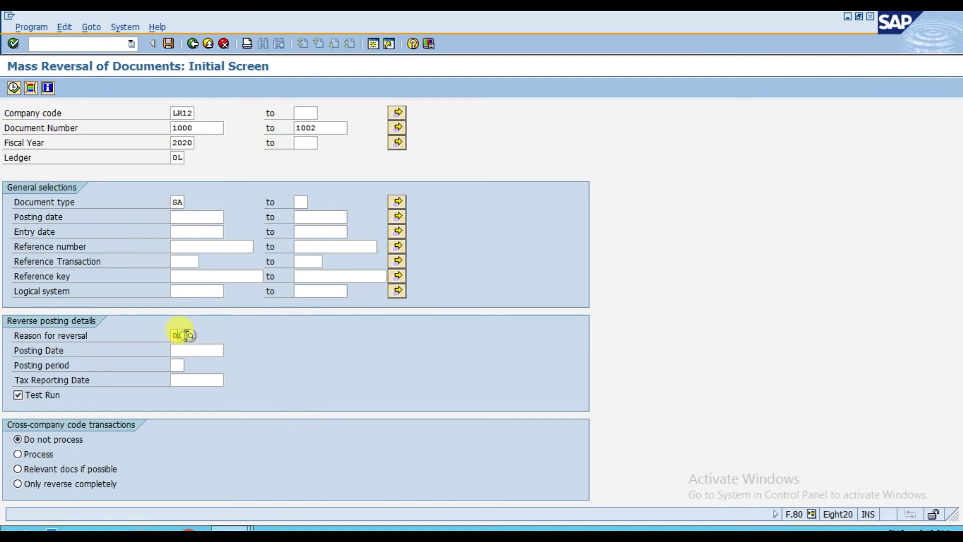
pyautogui.click(190, 335)
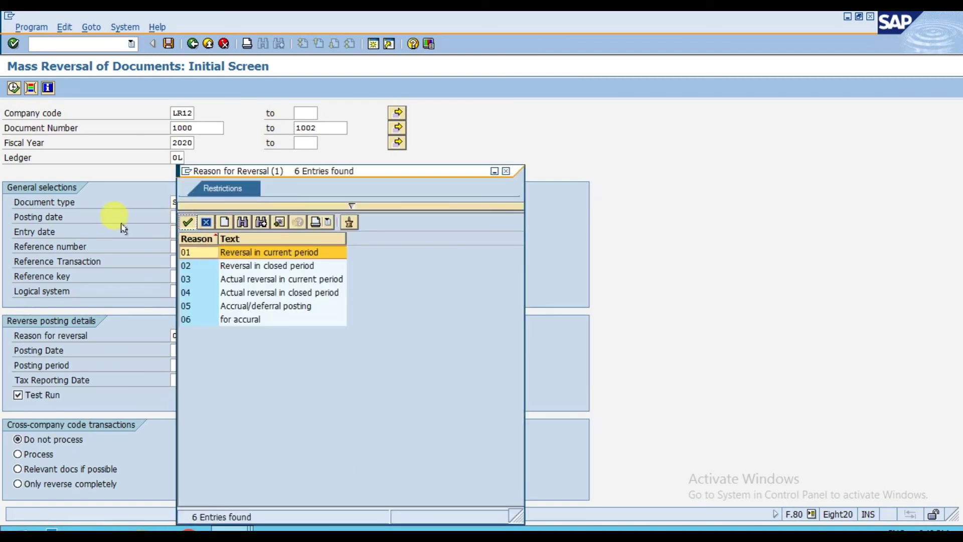
pyautogui.press('Return')
# Run the mass reversal as a test run to list the documents that can be reversed
pyautogui.click(13, 89)
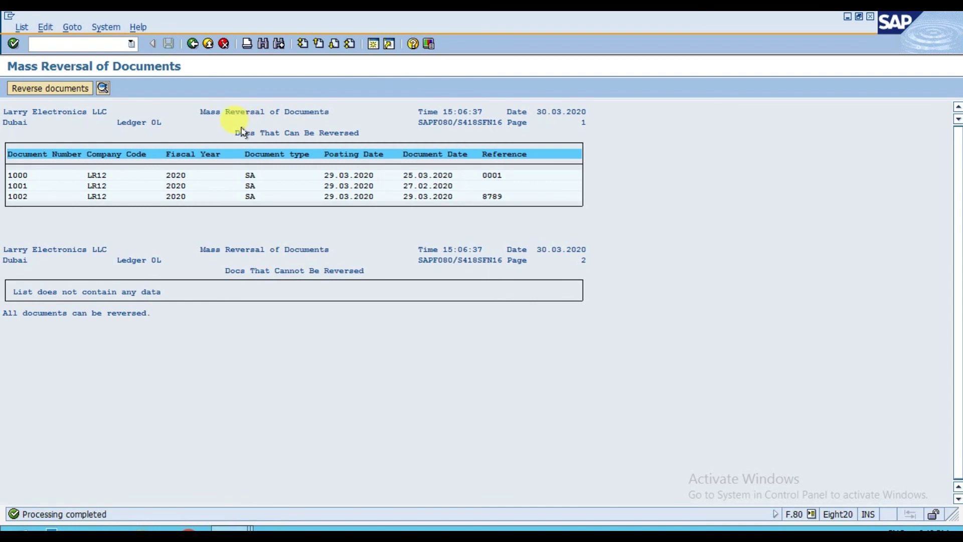
pyautogui.moveTo(233, 132); pyautogui.dragTo(378, 134)
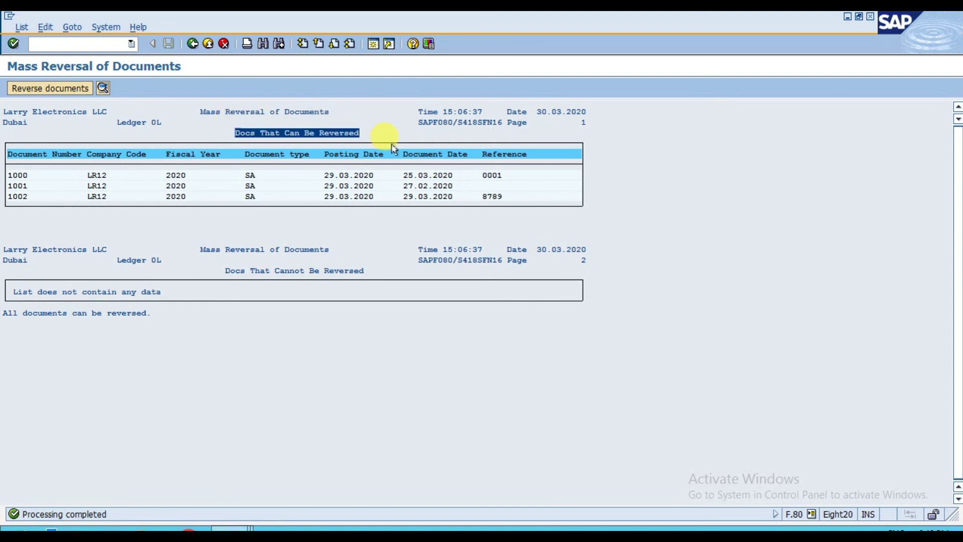
pyautogui.click(232, 154)
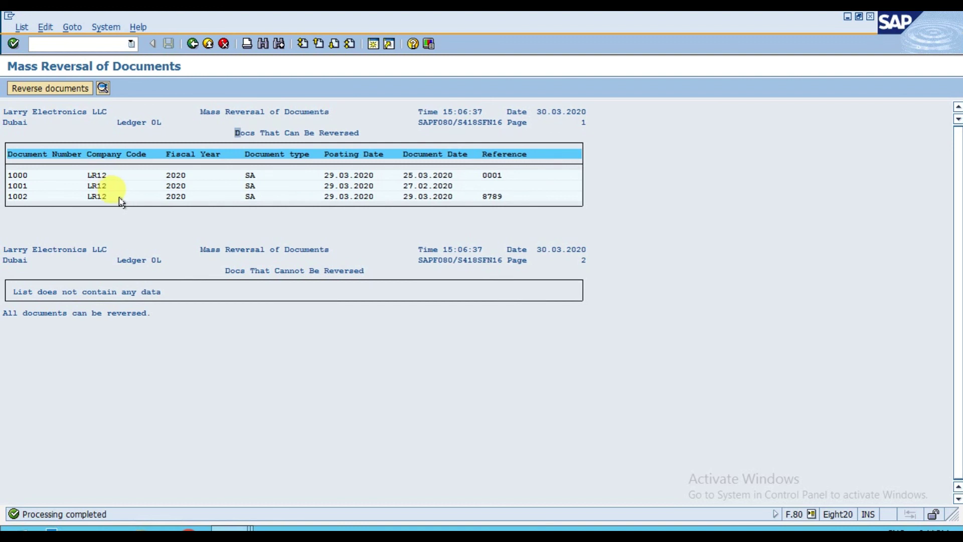
# Post the reversal of documents 1000–1002, creating reversal documents 1007–1009
pyautogui.click(57, 89)
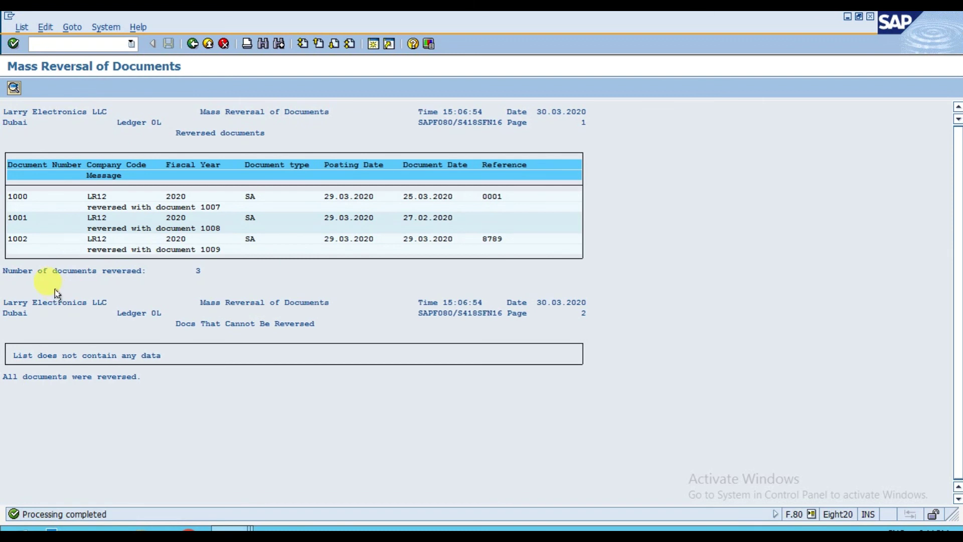
pyautogui.moveTo(2, 270); pyautogui.dragTo(216, 279)
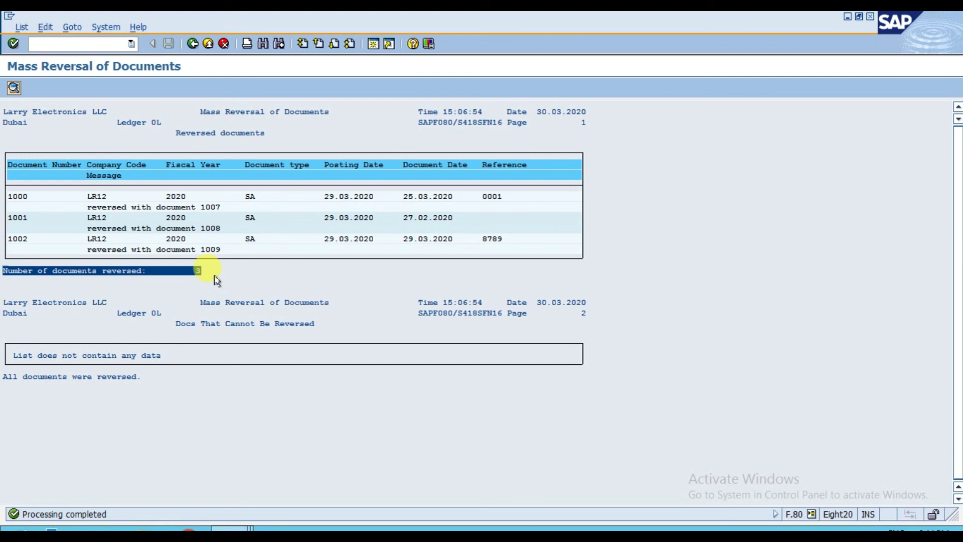
pyautogui.hotkey('ctrl', 'c')
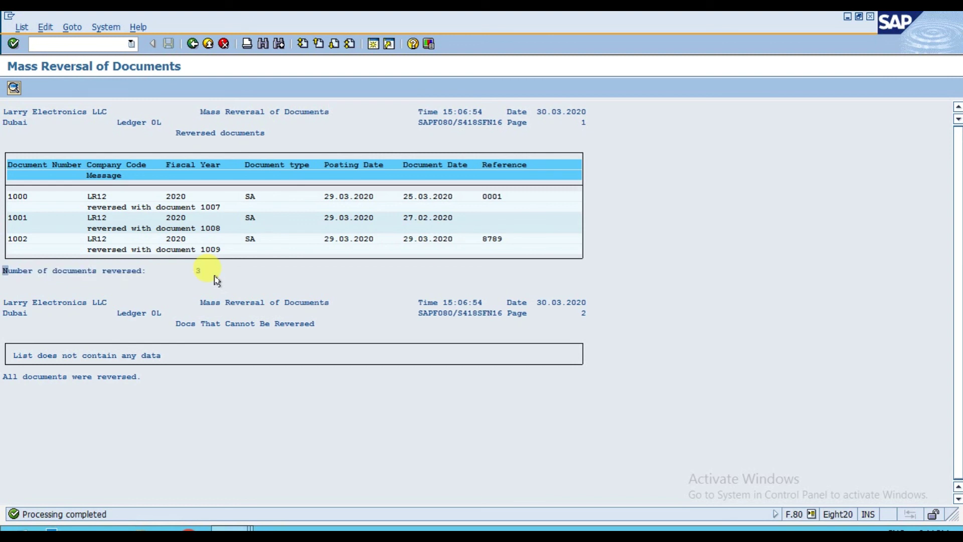